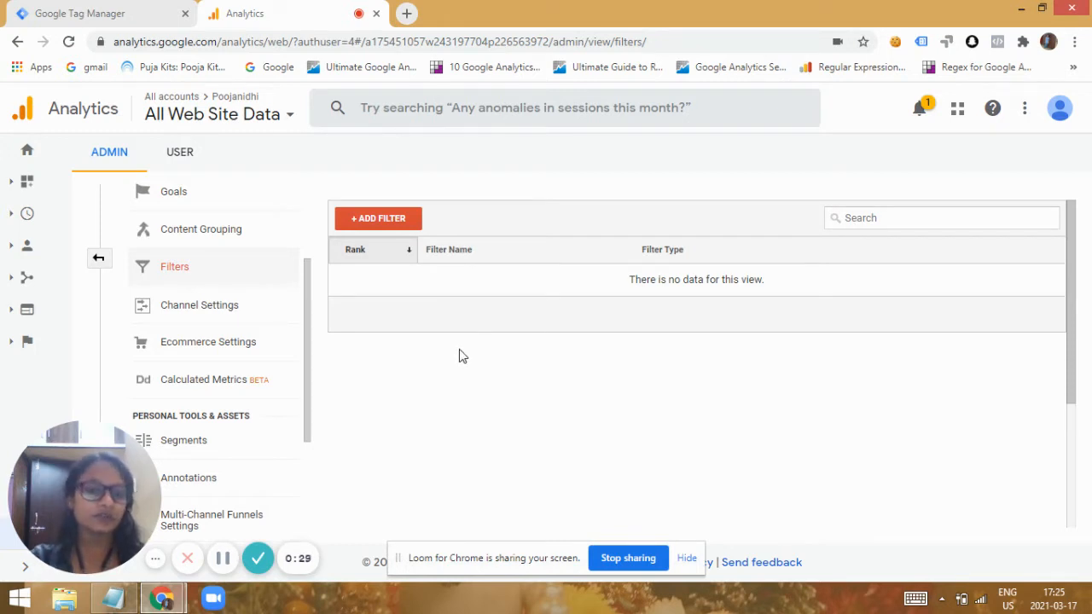
Draft a predefined view filter excluding traffic from the IP addresses that contain a given address, and leave the form without saving.
{"action": "left_click_drag", "start_coordinate": [308, 295], "coordinate": [278, 295]}
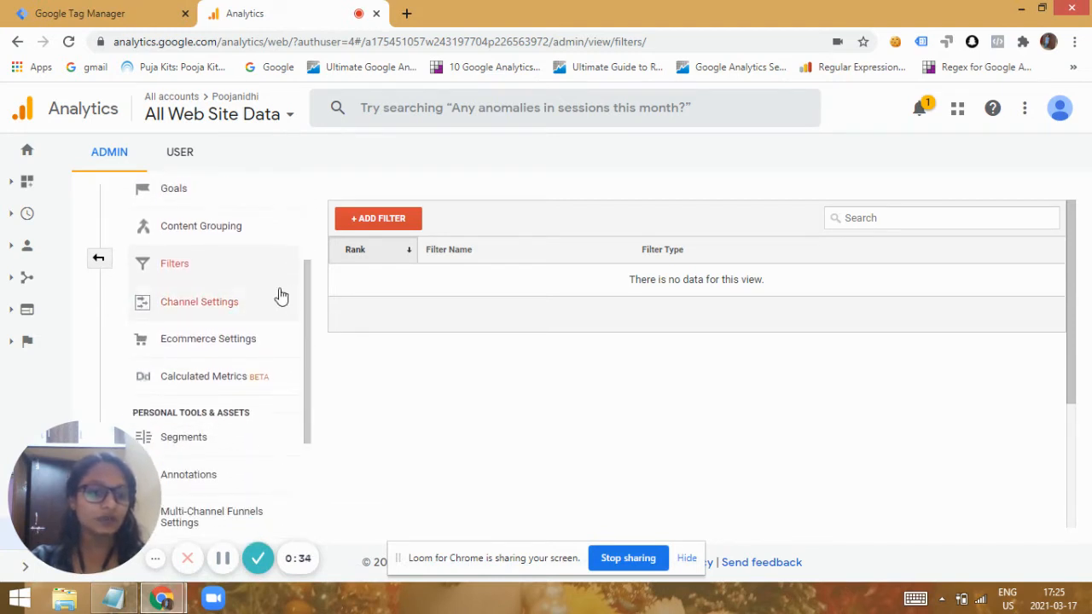
{"action": "left_click", "coordinate": [383, 220]}
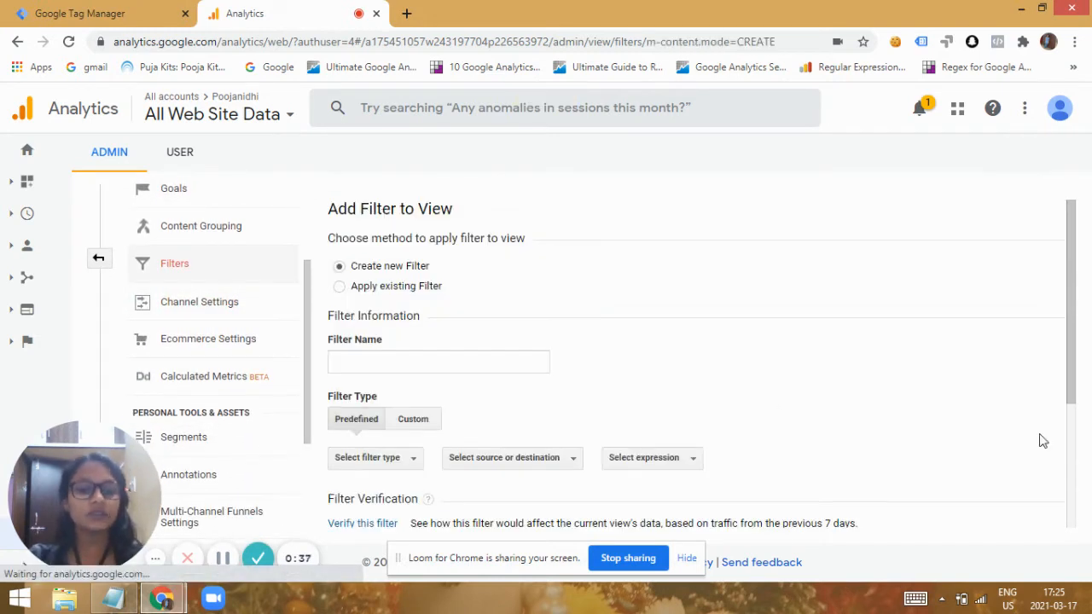
{"action": "left_click_drag", "start_coordinate": [1066, 341], "coordinate": [1065, 414]}
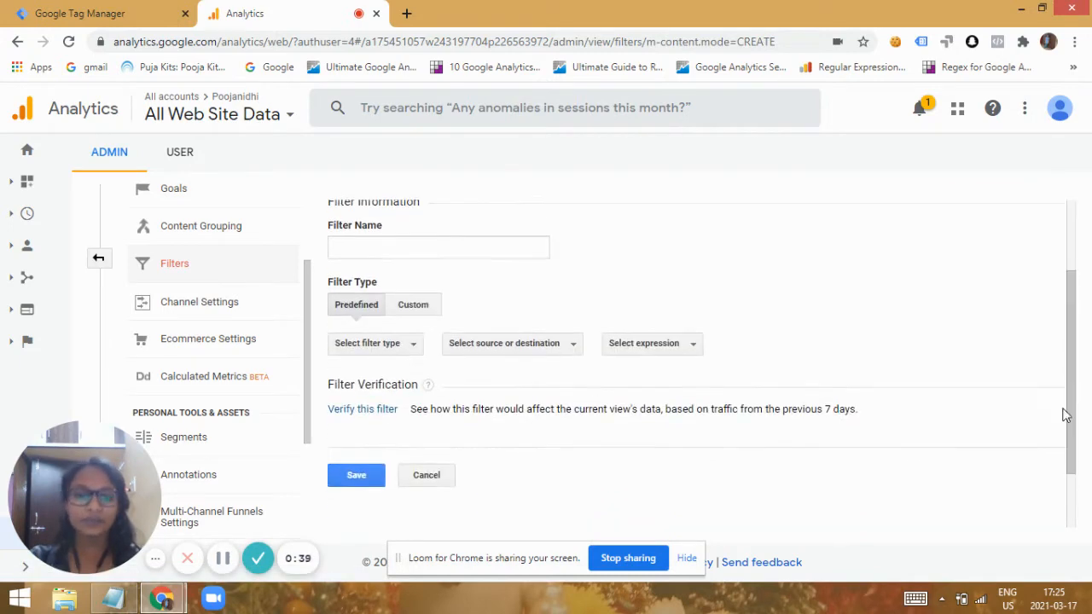
{"action": "left_click", "coordinate": [399, 346]}
{"action": "left_click", "coordinate": [389, 372]}
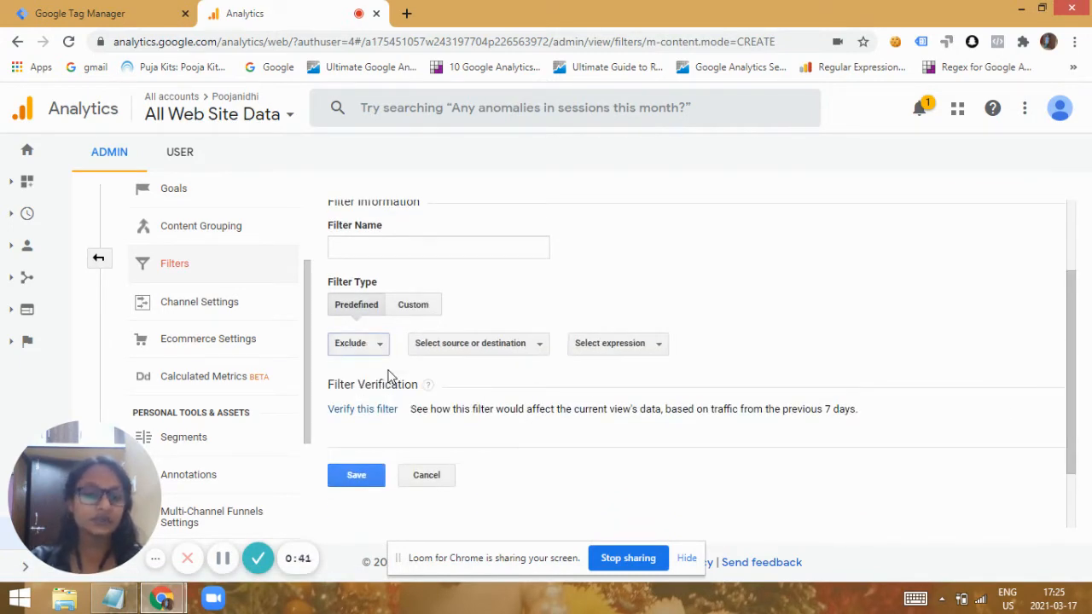
{"action": "left_click", "coordinate": [474, 352]}
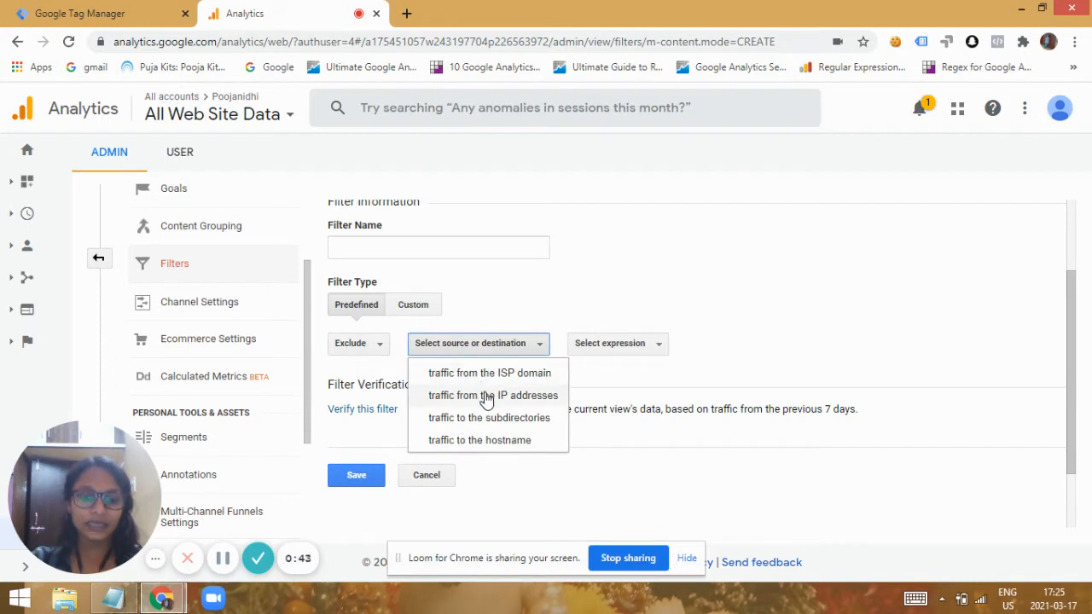
{"action": "left_click", "coordinate": [487, 394]}
{"action": "left_click", "coordinate": [614, 343]}
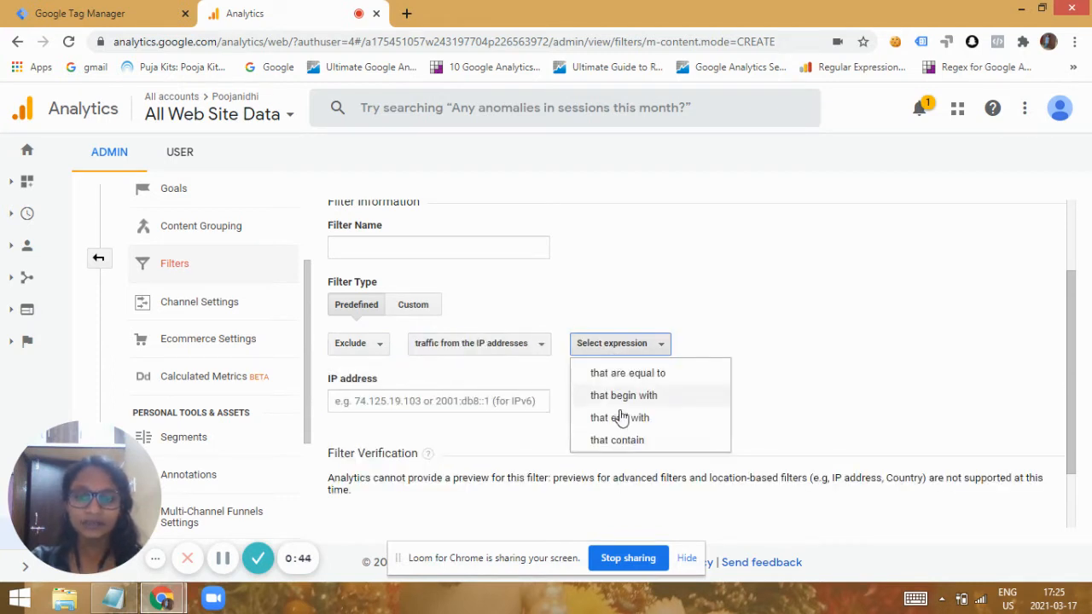
{"action": "left_click", "coordinate": [631, 442]}
{"action": "left_click", "coordinate": [404, 403]}
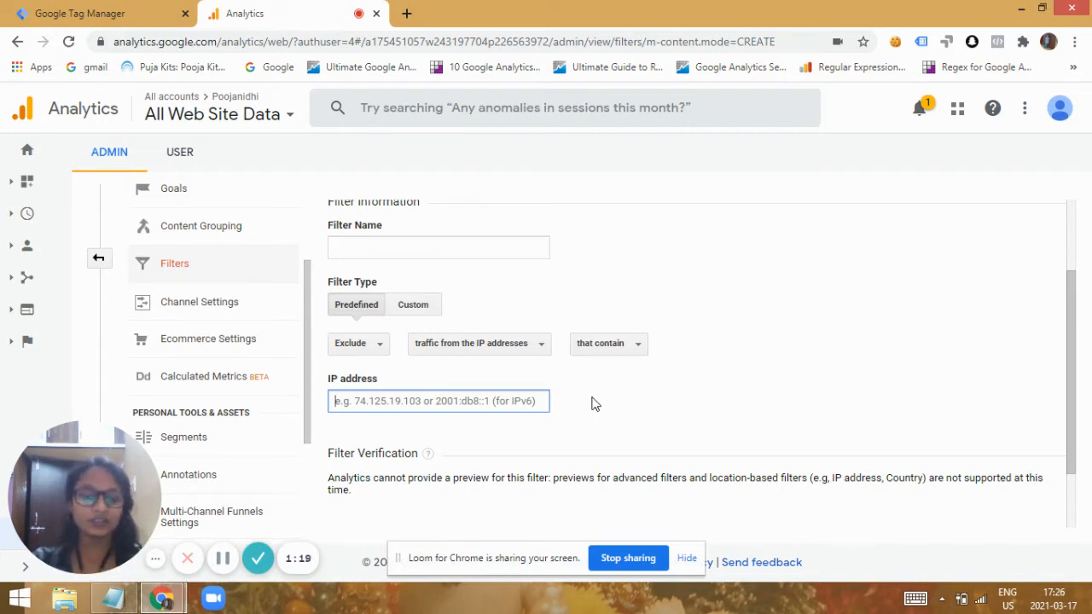
{"action": "left_click", "coordinate": [1075, 224]}
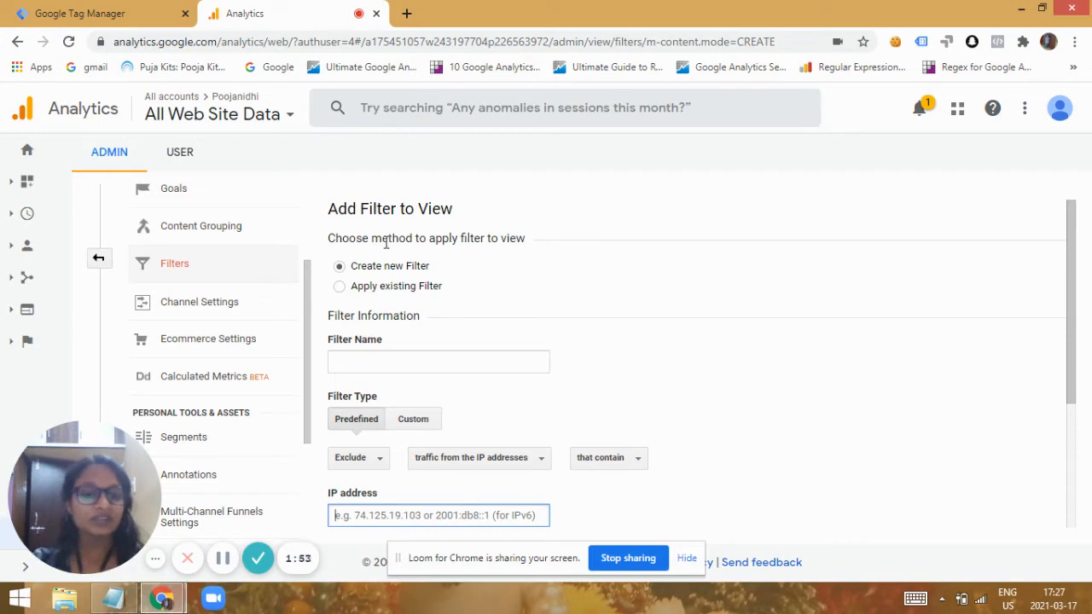
{"action": "left_click", "coordinate": [100, 259]}
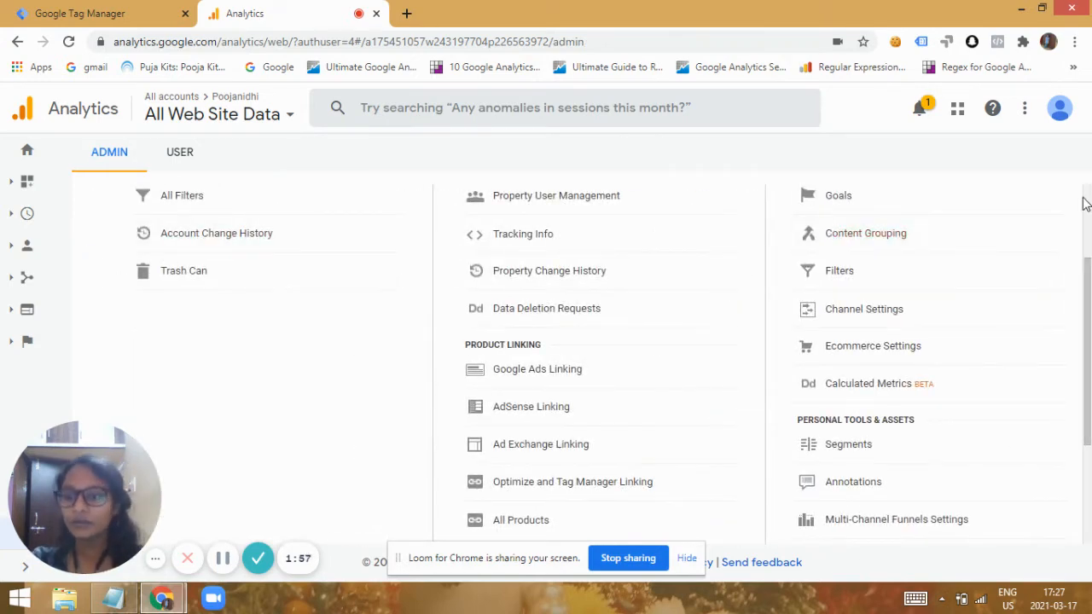
{"action": "left_click", "coordinate": [1087, 201]}
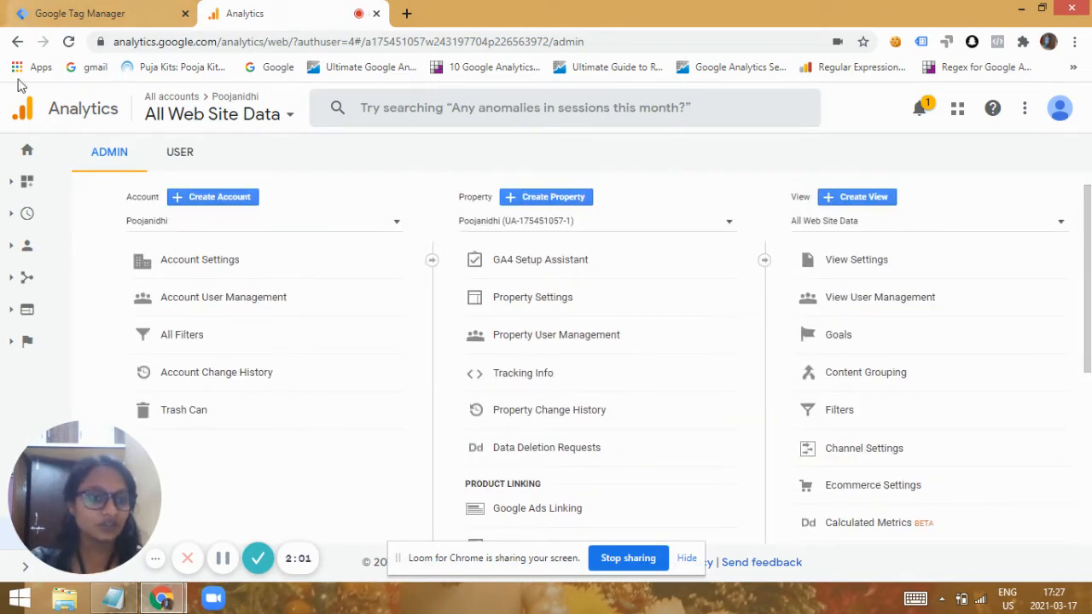
{"action": "left_click", "coordinate": [120, 14]}
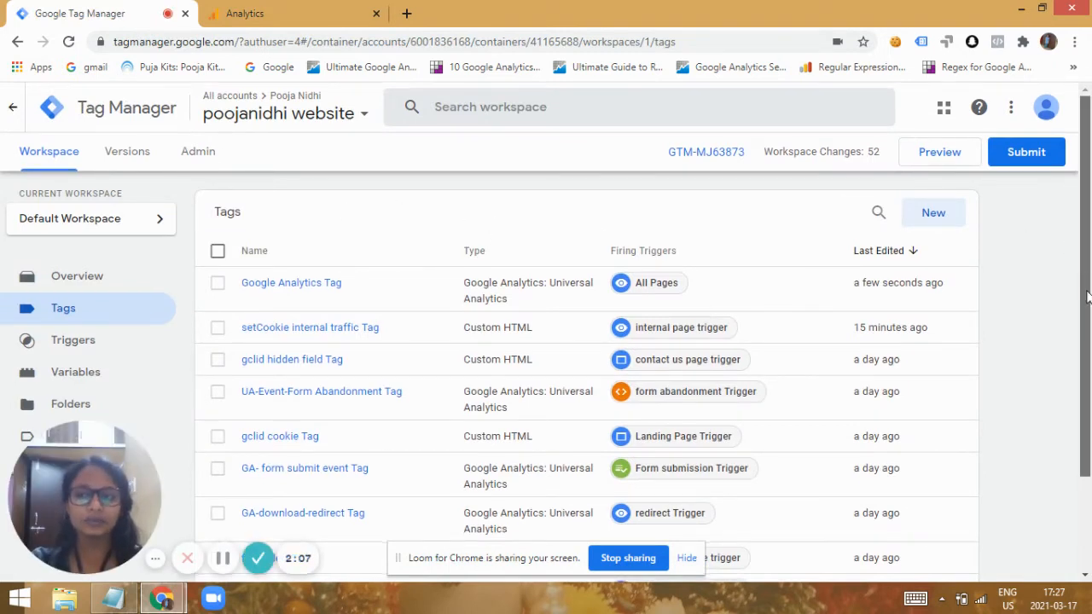
{"action": "scroll", "coordinate": [1085, 284], "scroll_direction": "down", "scroll_amount": 2}
{"action": "left_click", "coordinate": [290, 14]}
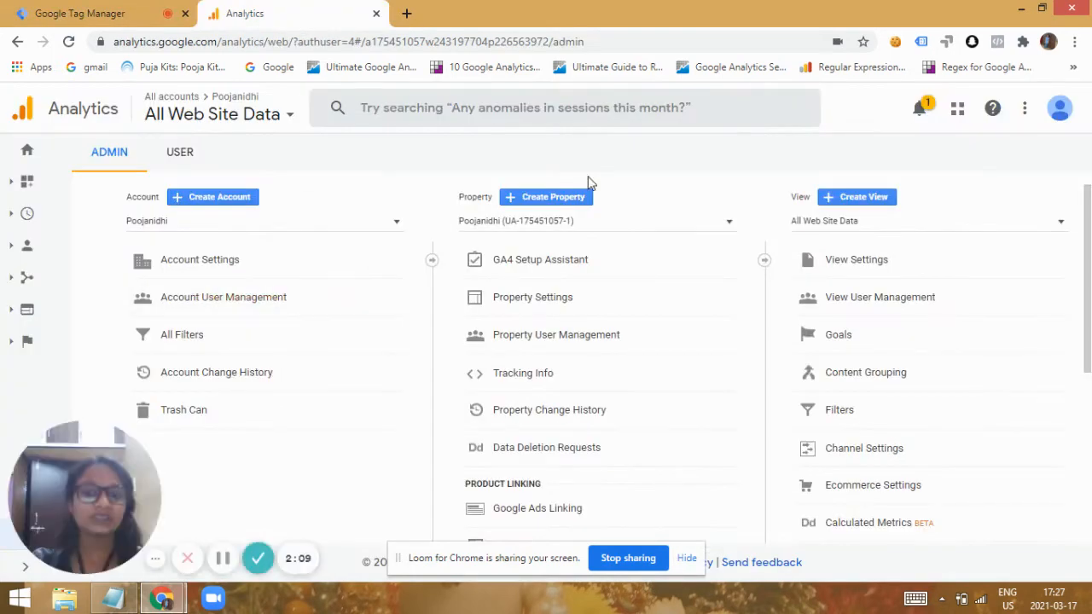
{"action": "left_click", "coordinate": [61, 13]}
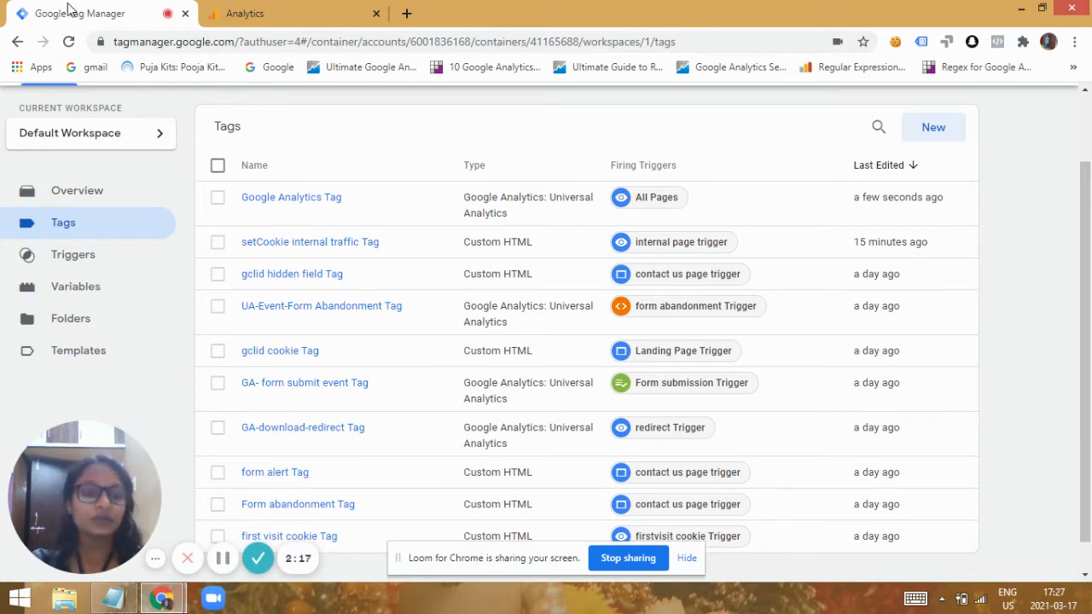
Load the website's internal traffic page at poojanidhi.com/internal in a new browser tab.
{"action": "left_click", "coordinate": [406, 14]}
{"action": "type", "text": "poojan"}
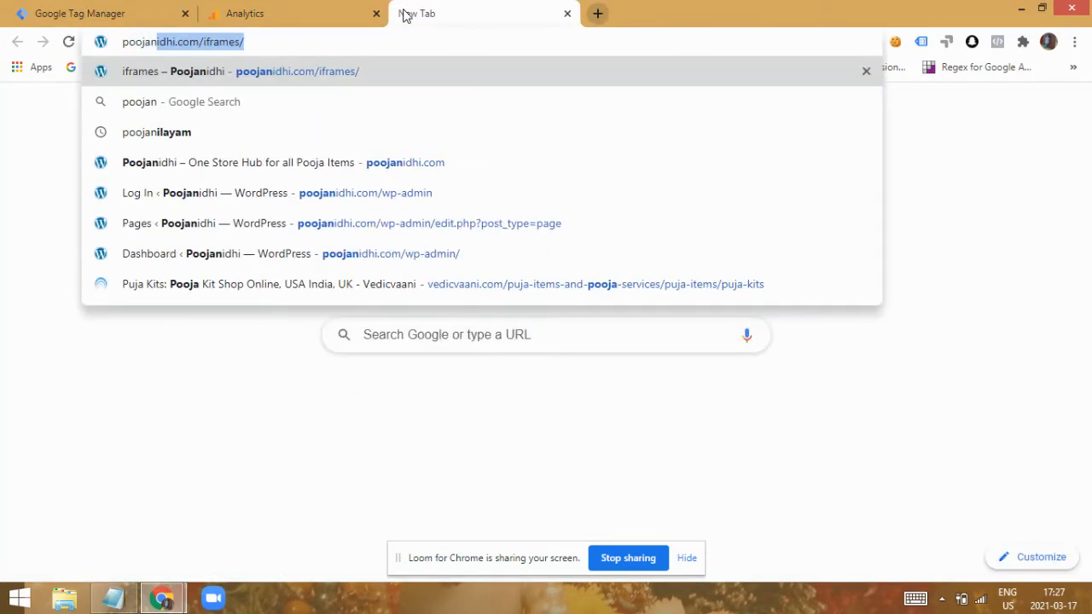
{"action": "type", "text": "idhi.com"}
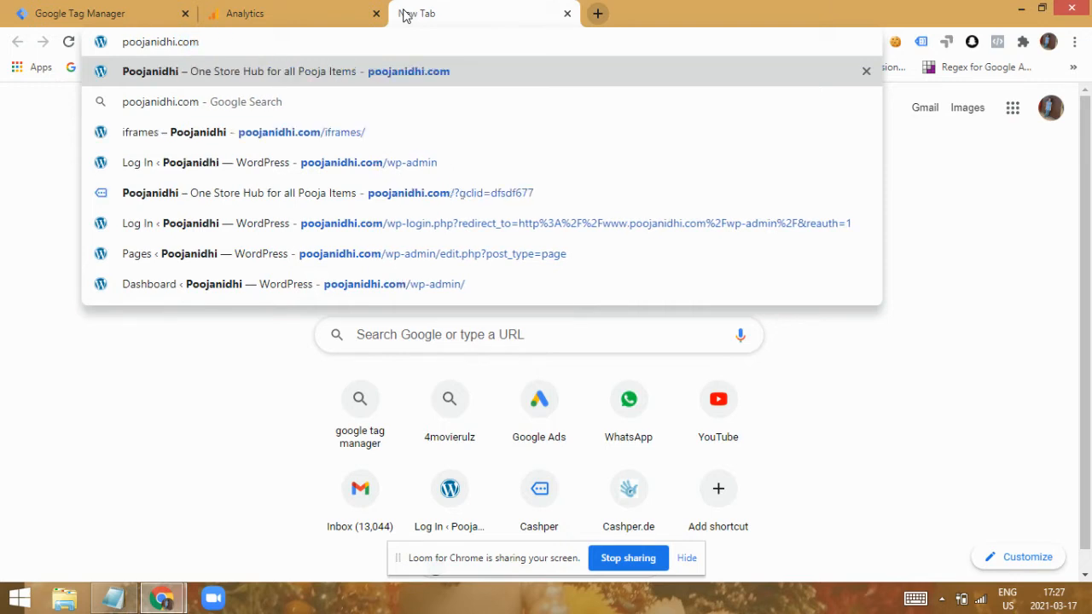
{"action": "type", "text": "/internal"}
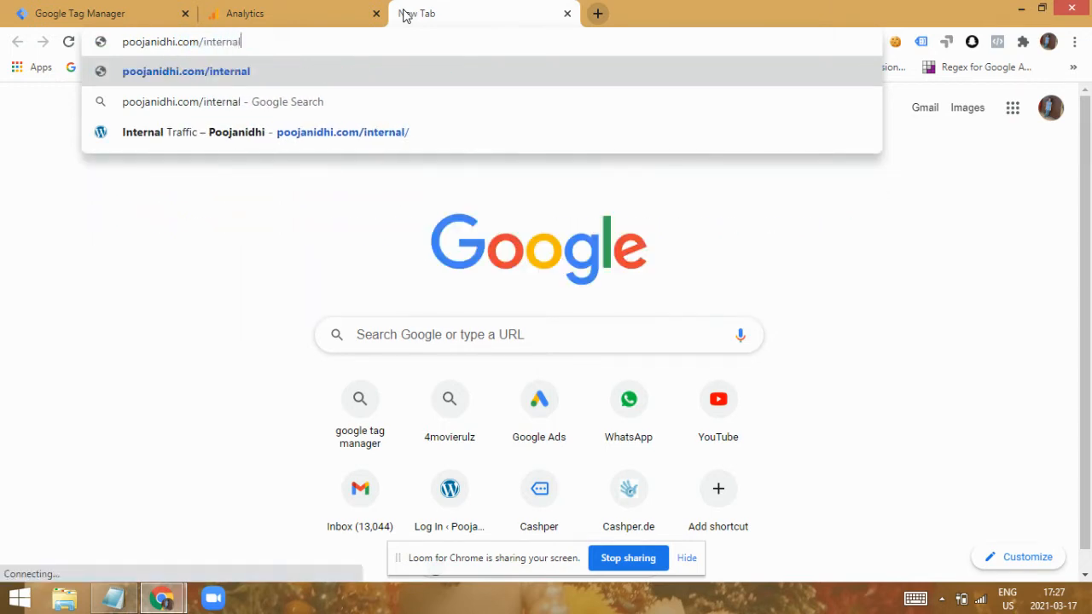
{"action": "key", "text": "Return"}
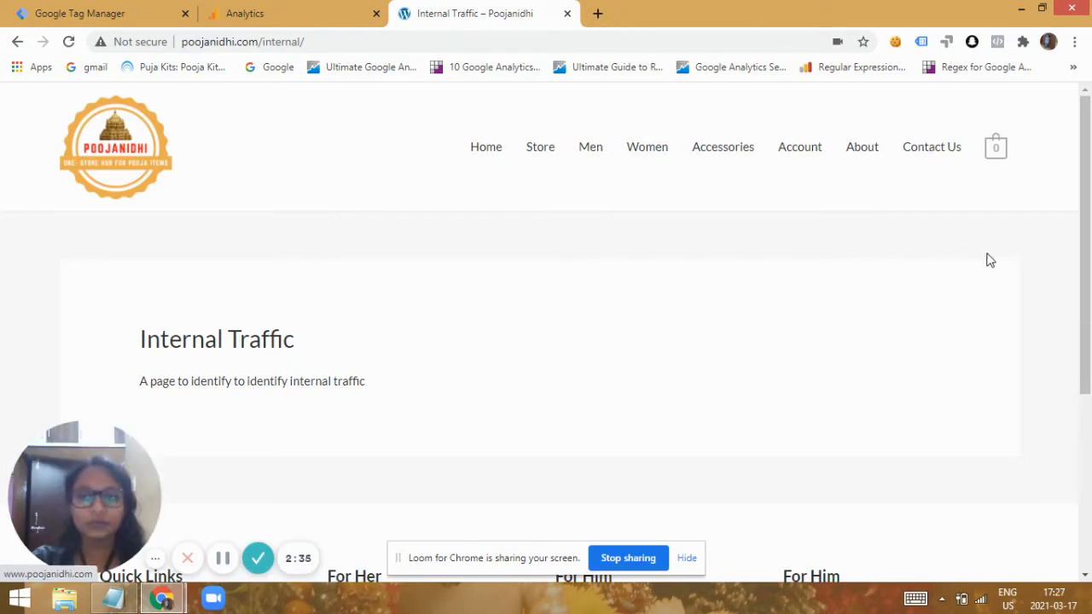
{"action": "left_click_drag", "start_coordinate": [1088, 272], "coordinate": [1091, 316]}
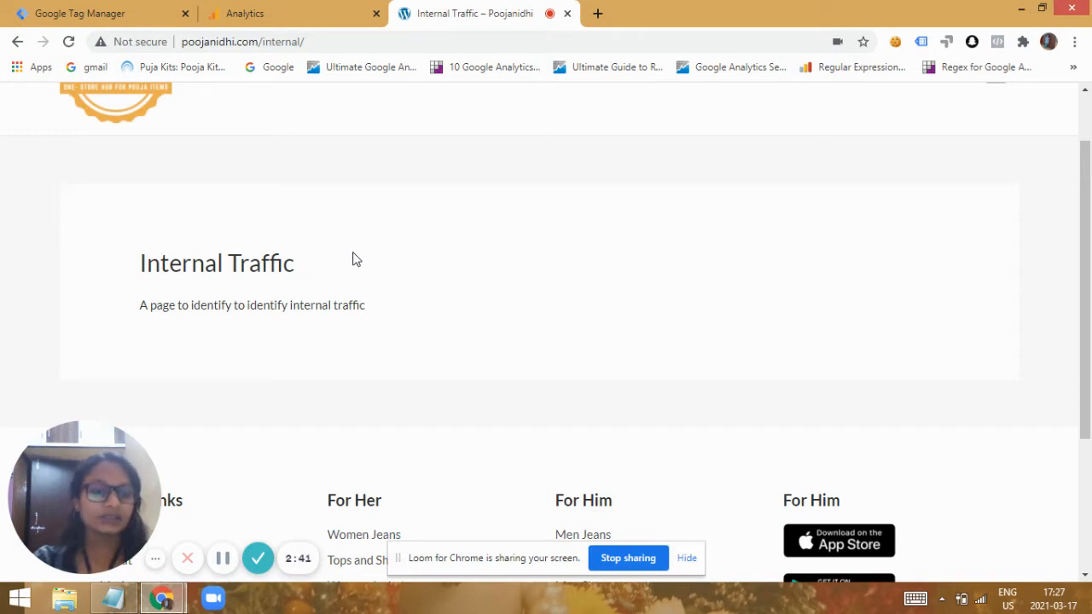
Switch to Google Tag Manager and examine the script of the setCookie internal traffic Tag, including its cookie name, value and expiry days.
{"action": "left_click", "coordinate": [93, 12]}
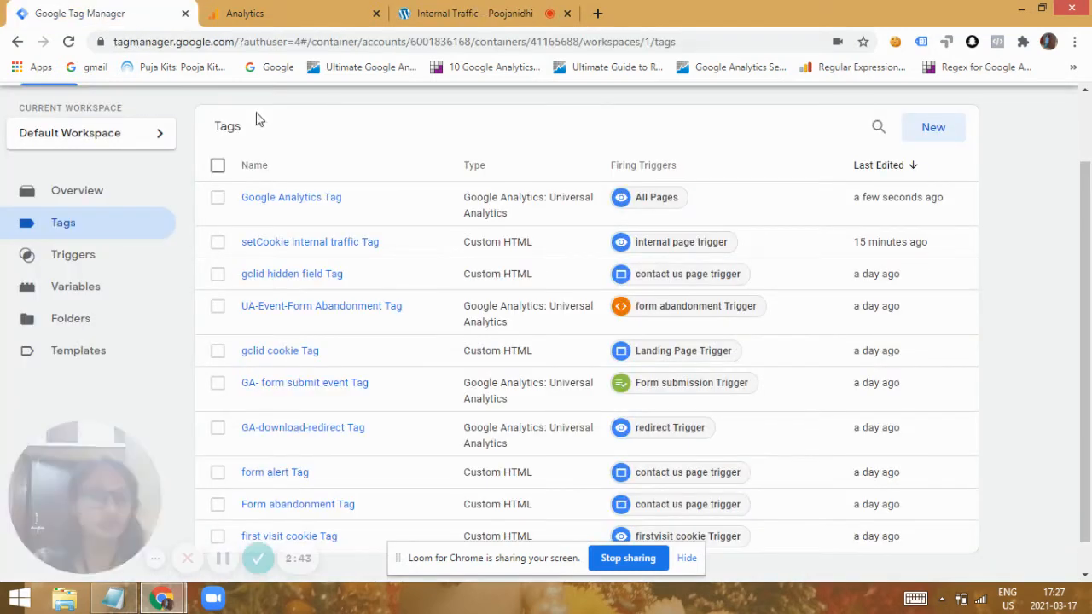
{"action": "scroll", "coordinate": [972, 302], "scroll_direction": "down", "scroll_amount": 1}
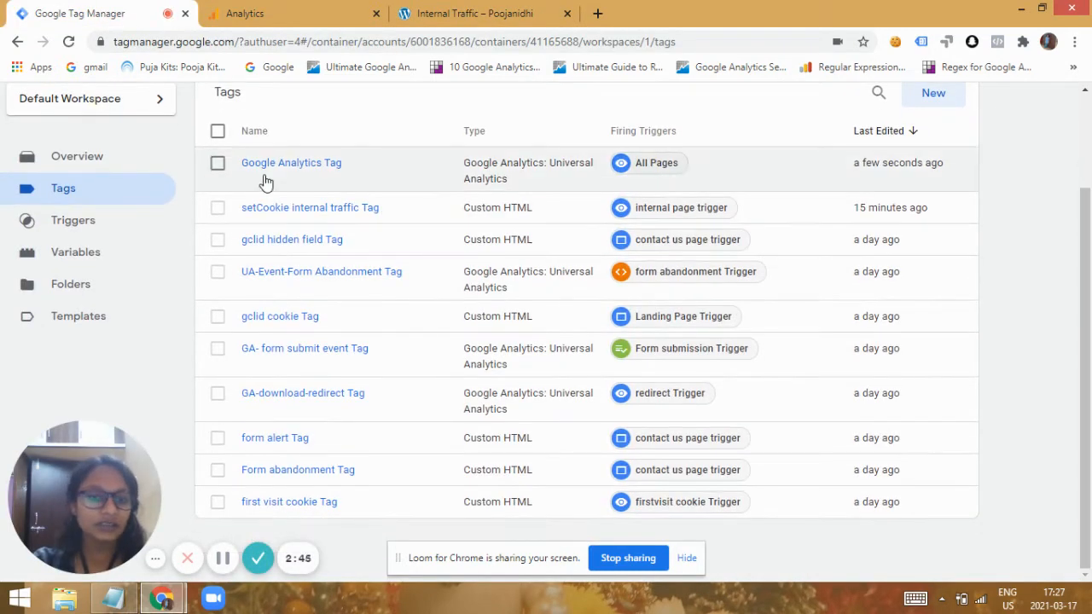
{"action": "left_click", "coordinate": [309, 209]}
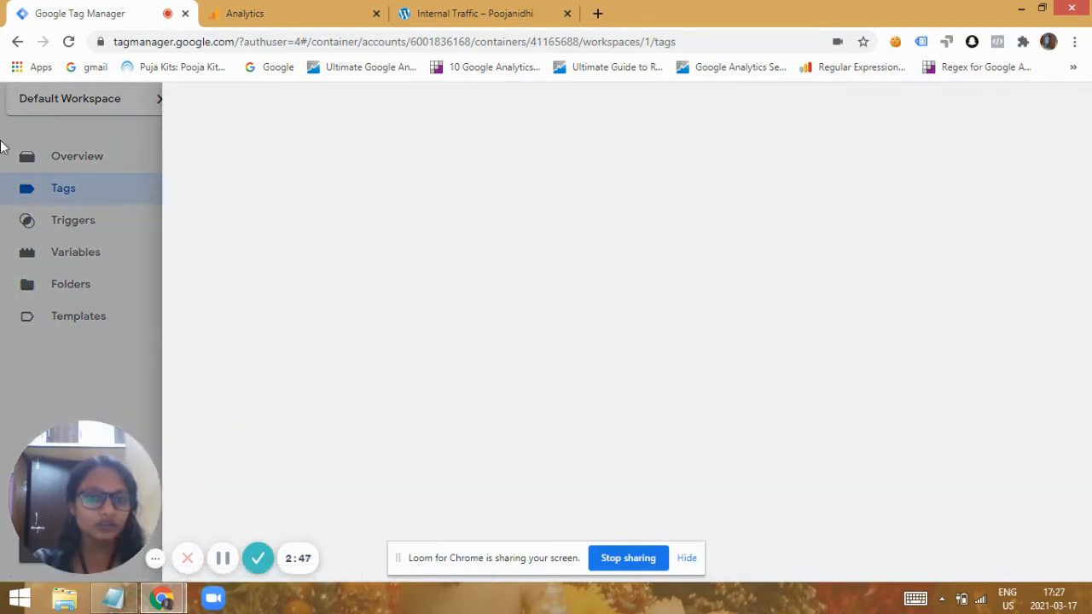
{"action": "left_click", "coordinate": [495, 13]}
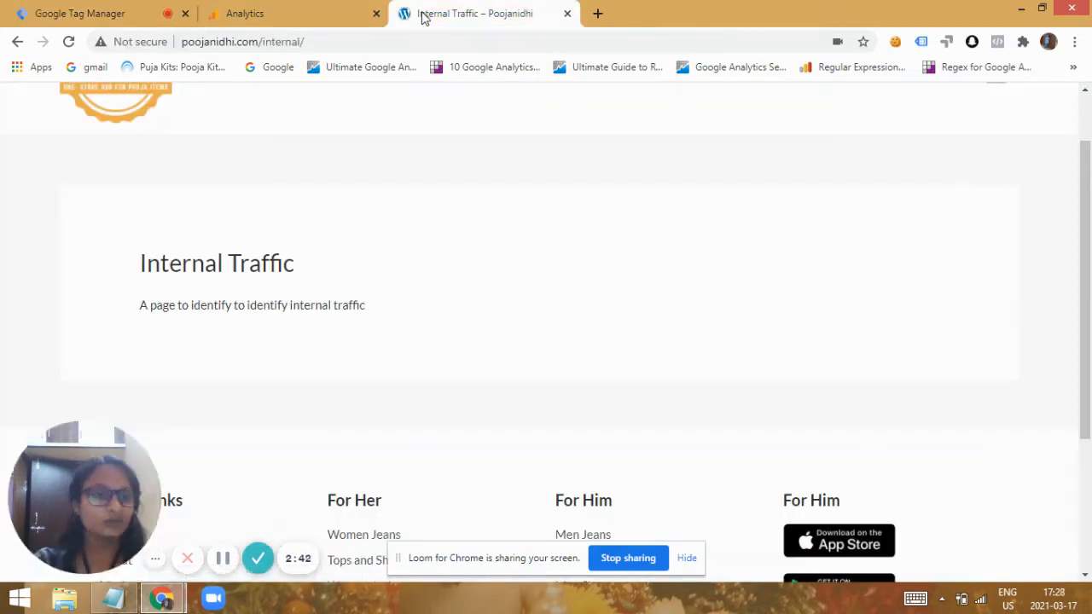
{"action": "left_click", "coordinate": [53, 9]}
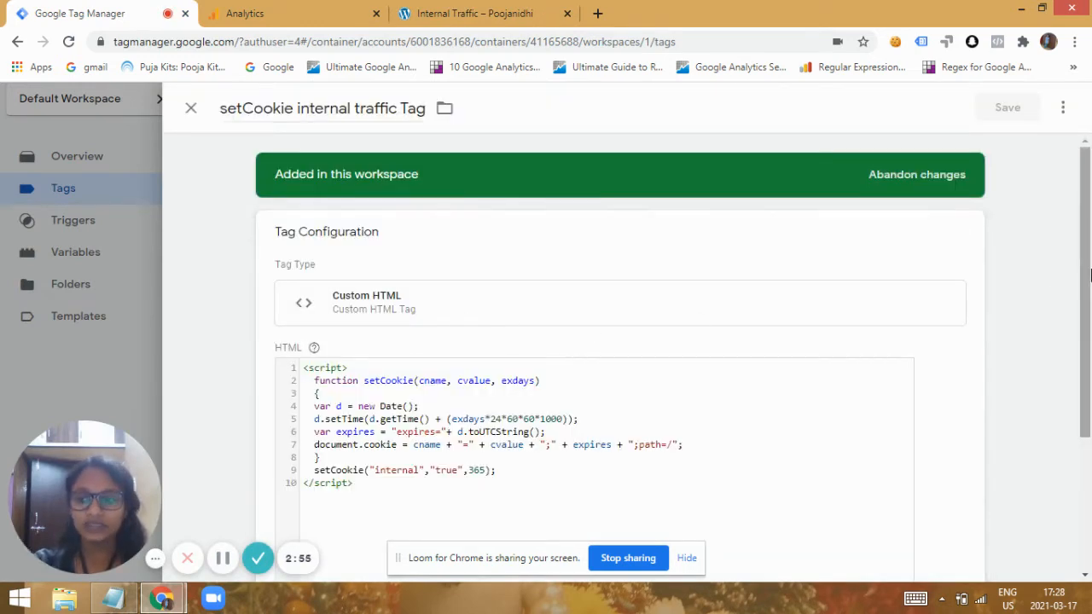
{"action": "scroll", "coordinate": [563, 375], "scroll_direction": "down", "scroll_amount": 1}
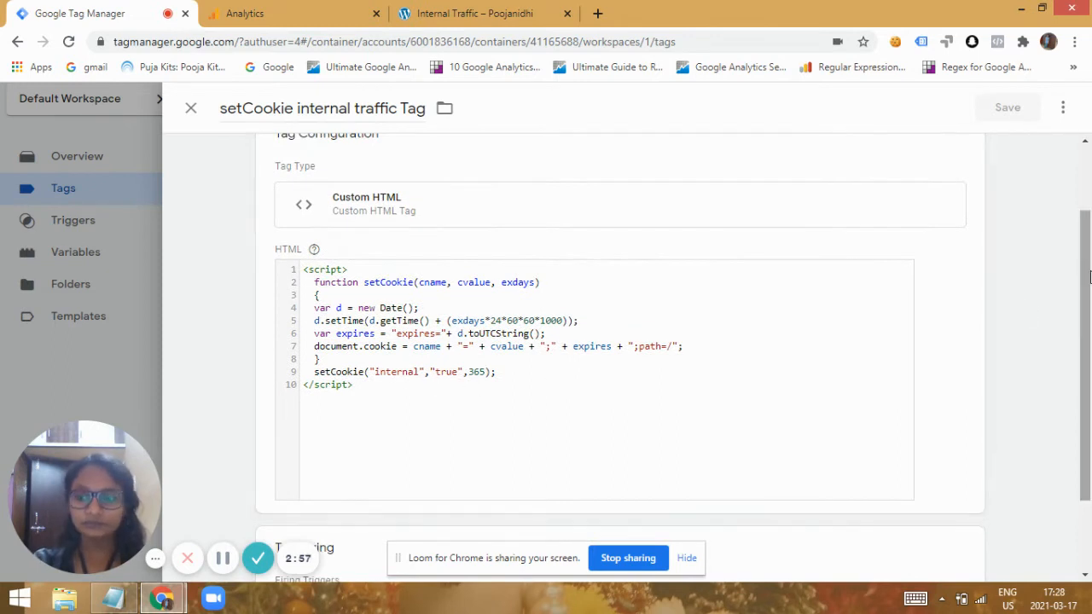
{"action": "scroll", "coordinate": [554, 372], "scroll_direction": "down", "scroll_amount": 1}
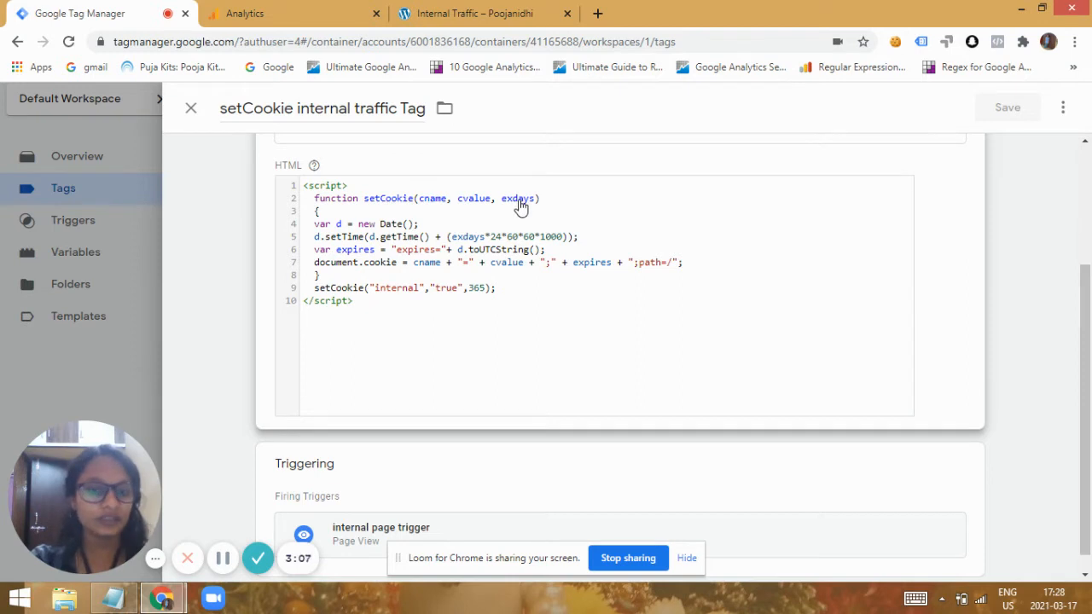
{"action": "left_click", "coordinate": [406, 305]}
{"action": "left_click", "coordinate": [423, 313]}
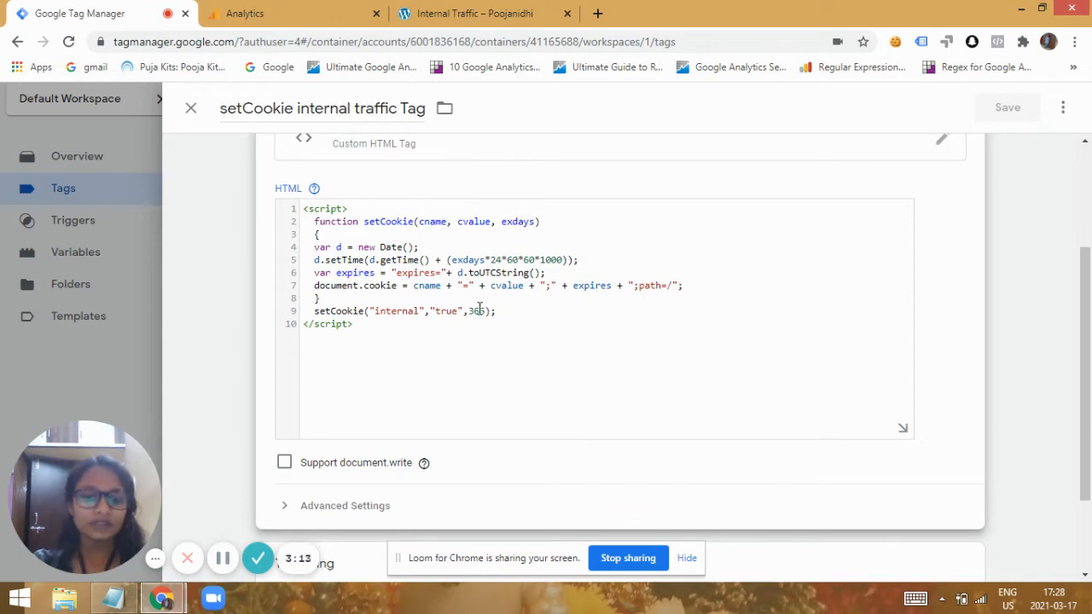
{"action": "left_click_drag", "start_coordinate": [1087, 362], "coordinate": [1089, 431]}
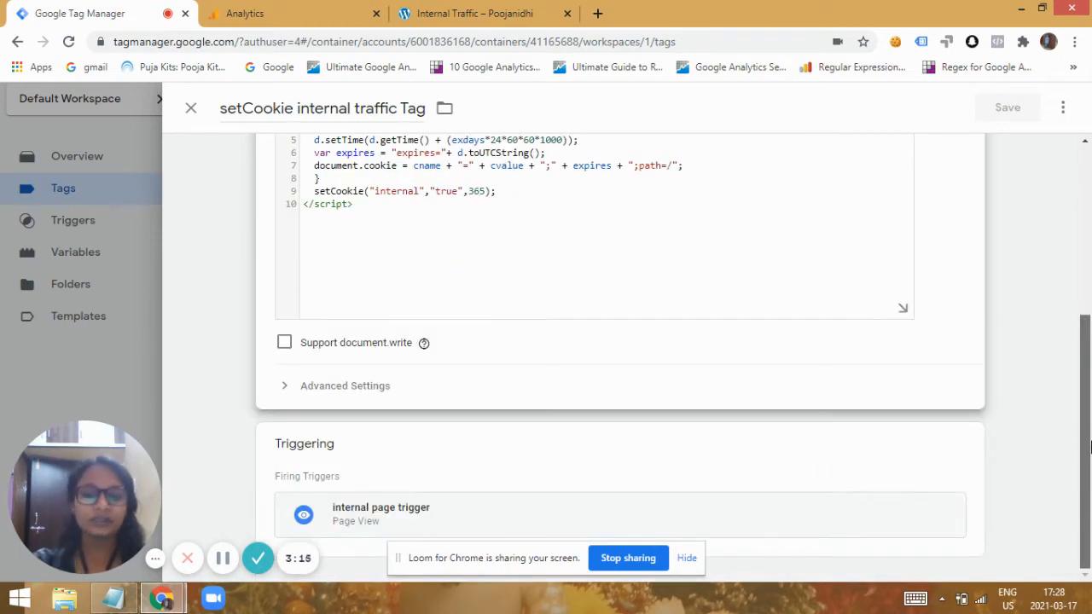
Check the firing condition of the tag's internal page trigger against the internal page's address, and return to the tags list.
{"action": "left_click", "coordinate": [492, 522]}
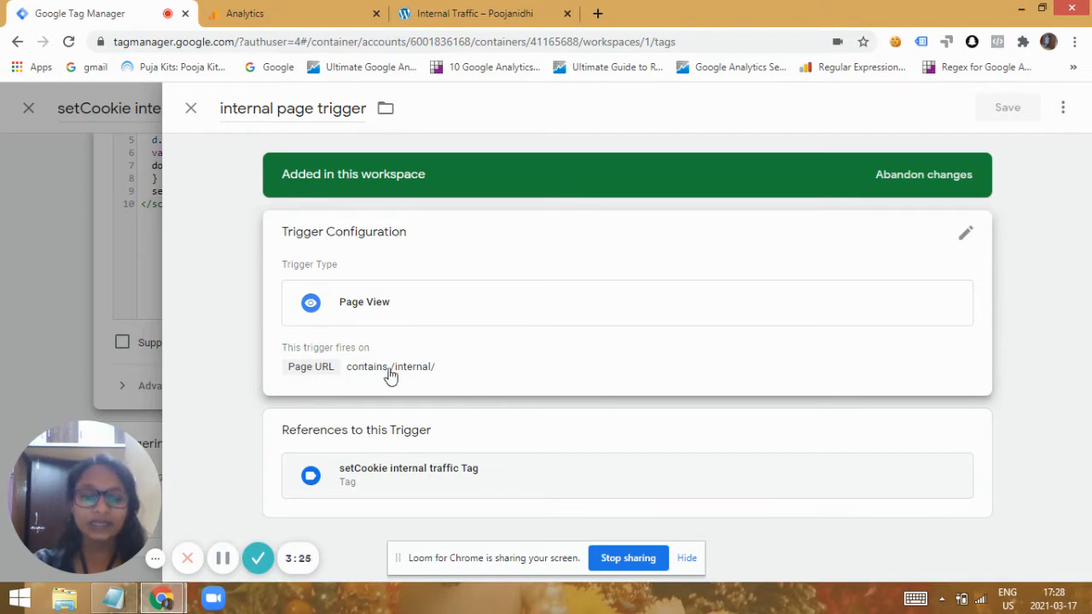
{"action": "left_click", "coordinate": [527, 7]}
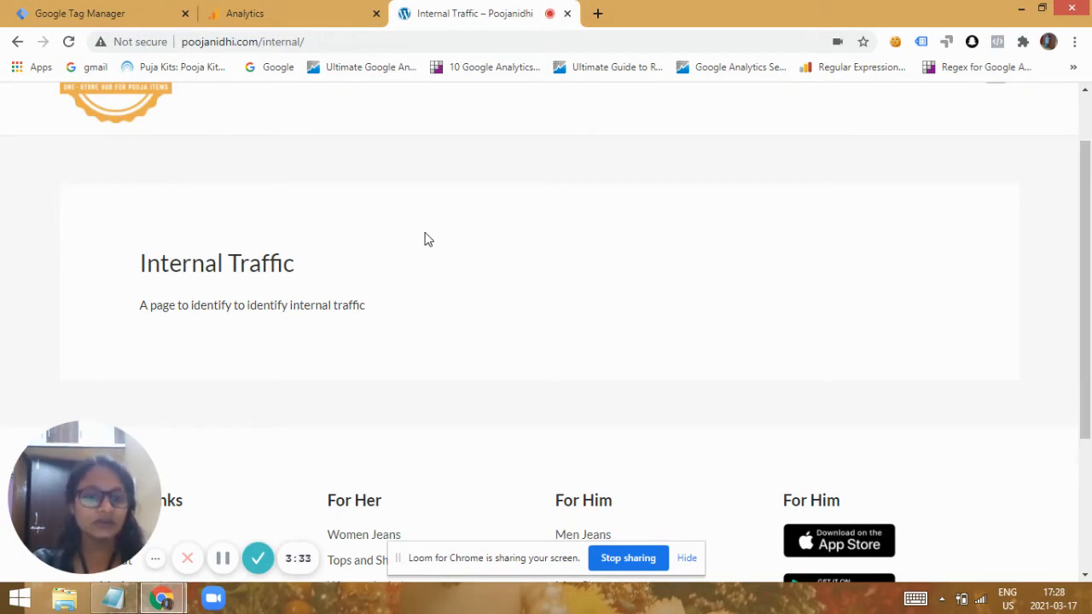
{"action": "left_click", "coordinate": [112, 13]}
{"action": "left_click", "coordinate": [190, 112]}
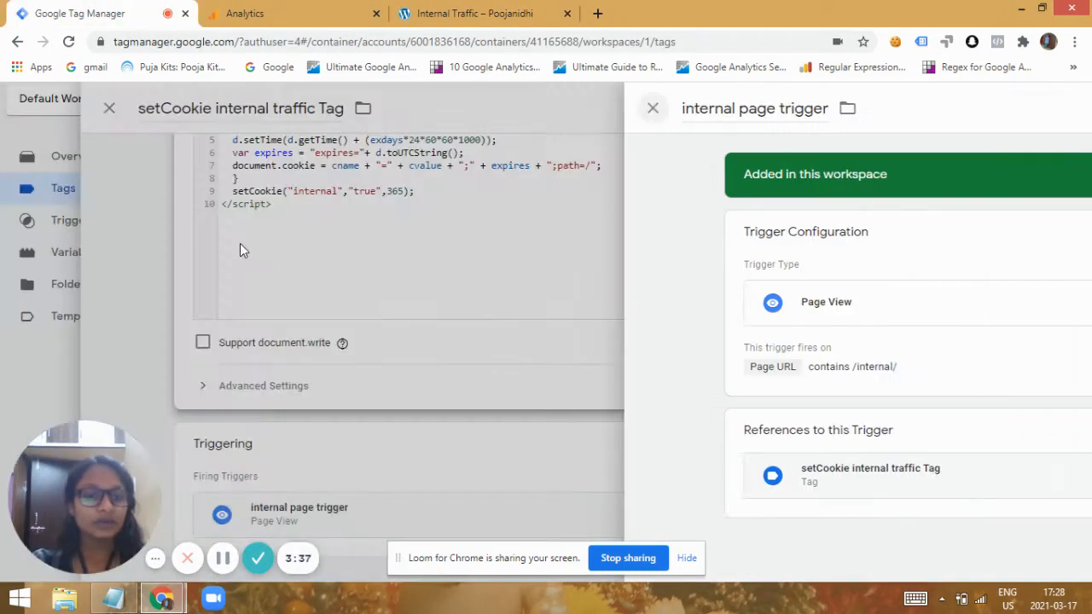
{"action": "left_click_drag", "start_coordinate": [1086, 338], "coordinate": [1085, 189]}
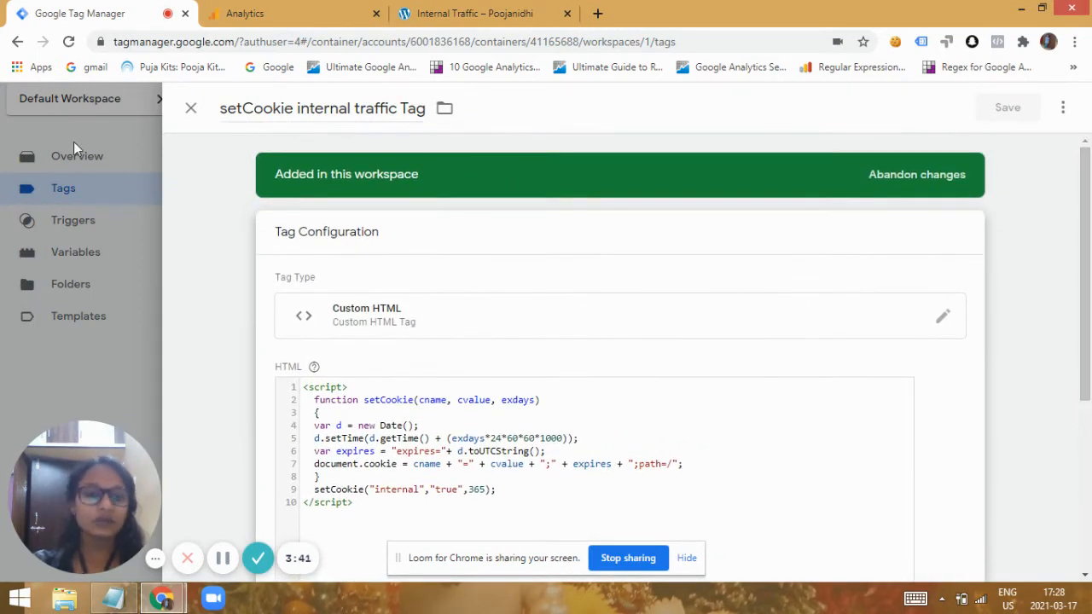
{"action": "left_click", "coordinate": [191, 110]}
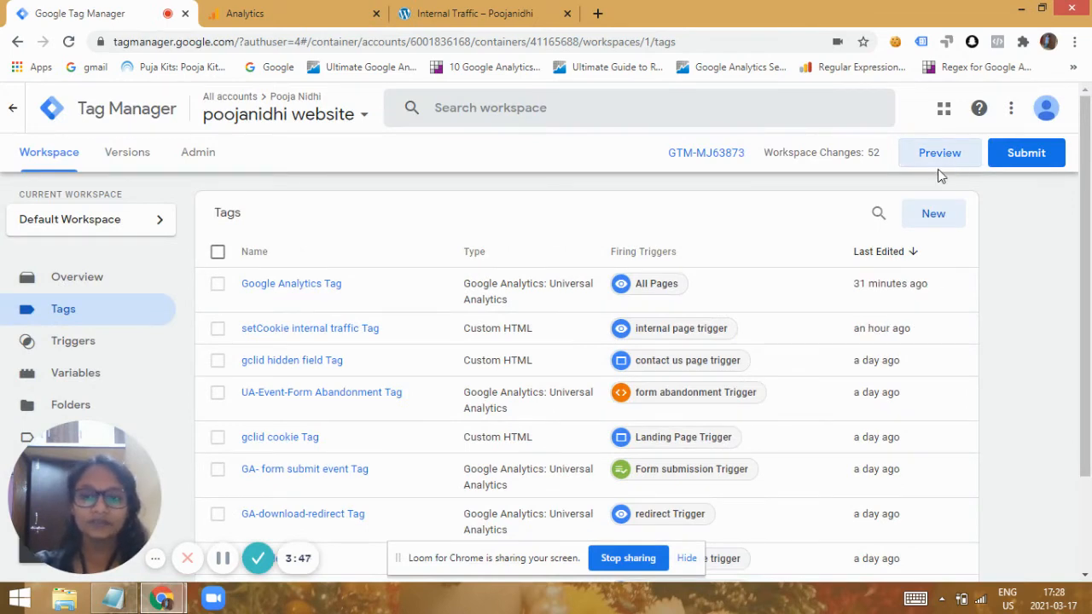
{"action": "left_click", "coordinate": [941, 158]}
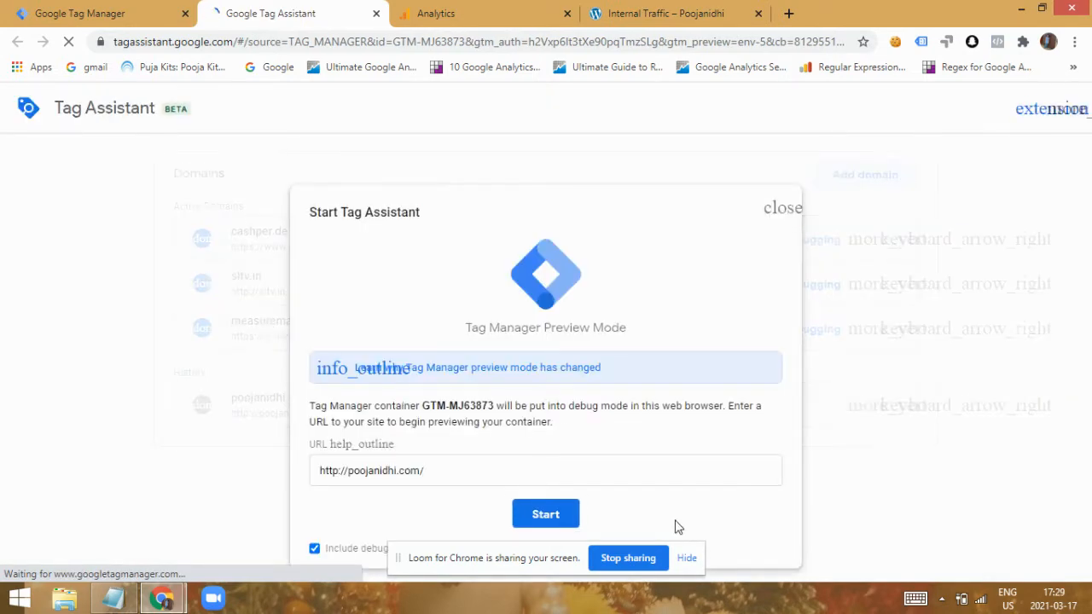
{"action": "left_click", "coordinate": [546, 516]}
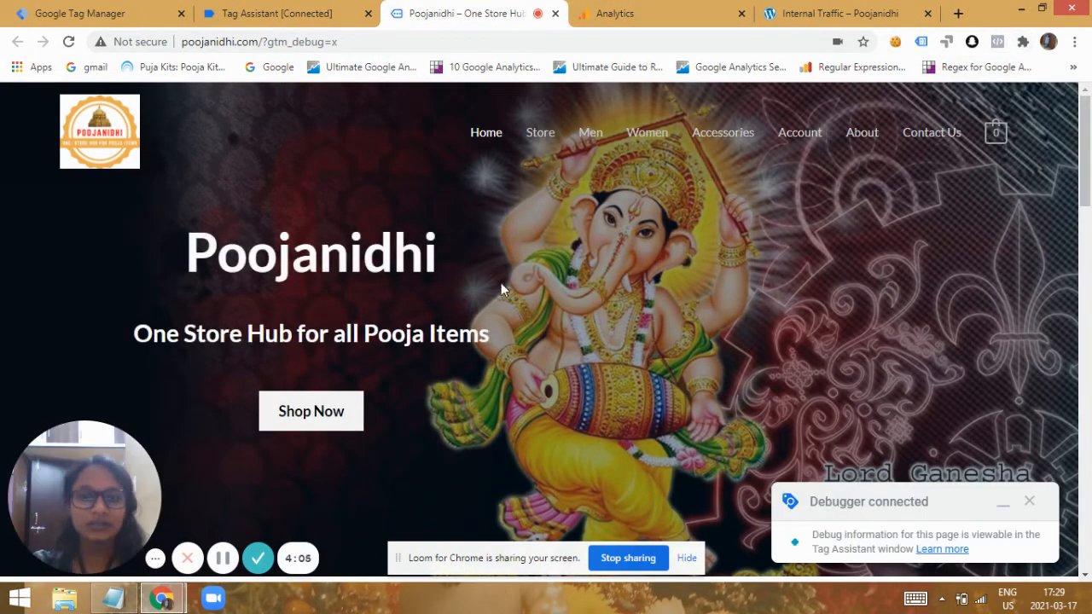
{"action": "left_click", "coordinate": [479, 39]}
{"action": "left_click", "coordinate": [479, 39]}
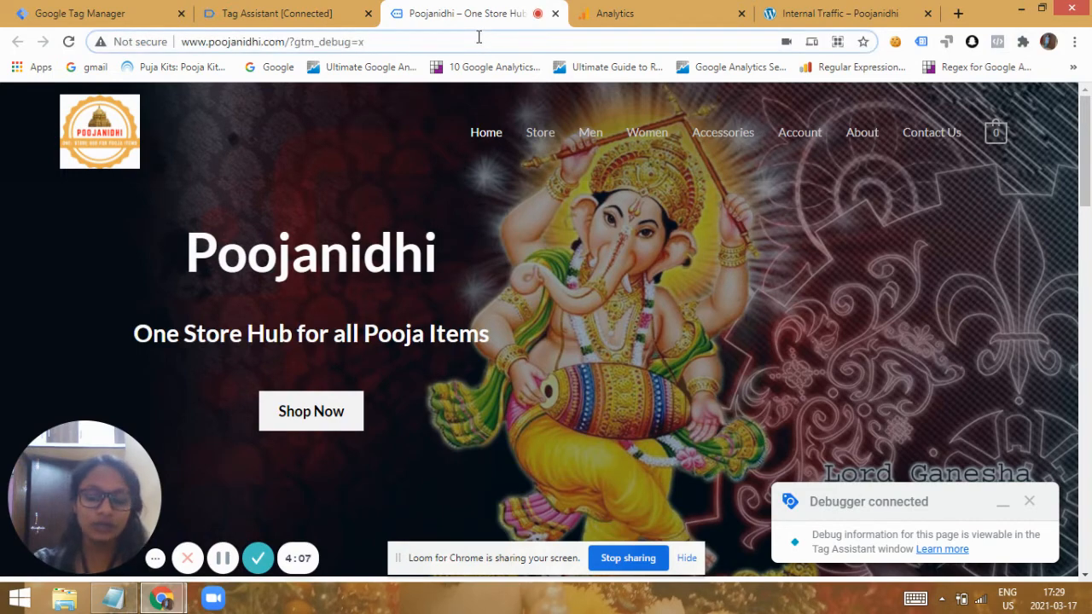
{"action": "key", "text": "BackSpace"}
{"action": "key", "text": "BackSpace"}
{"action": "key", "text": "BackSpace"}
{"action": "key", "text": "BackSpace"}
{"action": "key", "text": "BackSpace"}
{"action": "key", "text": "BackSpace"}
{"action": "key", "text": "BackSpace"}
{"action": "key", "text": "BackSpace"}
{"action": "key", "text": "BackSpace"}
{"action": "key", "text": "BackSpace"}
{"action": "key", "text": "BackSpace"}
{"action": "key", "text": "BackSpace"}
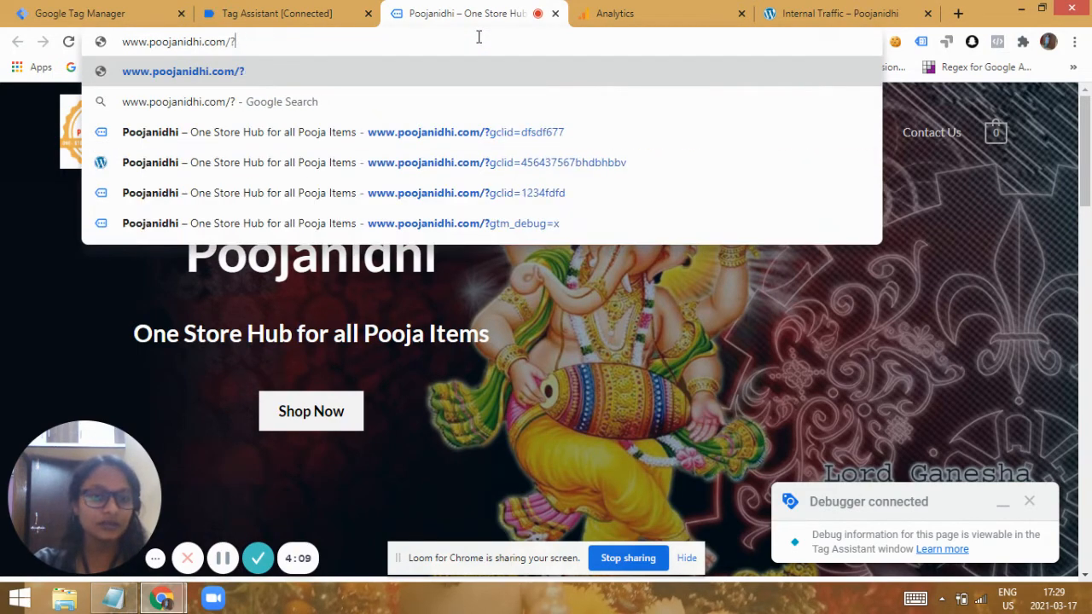
{"action": "type", "text": "inter"}
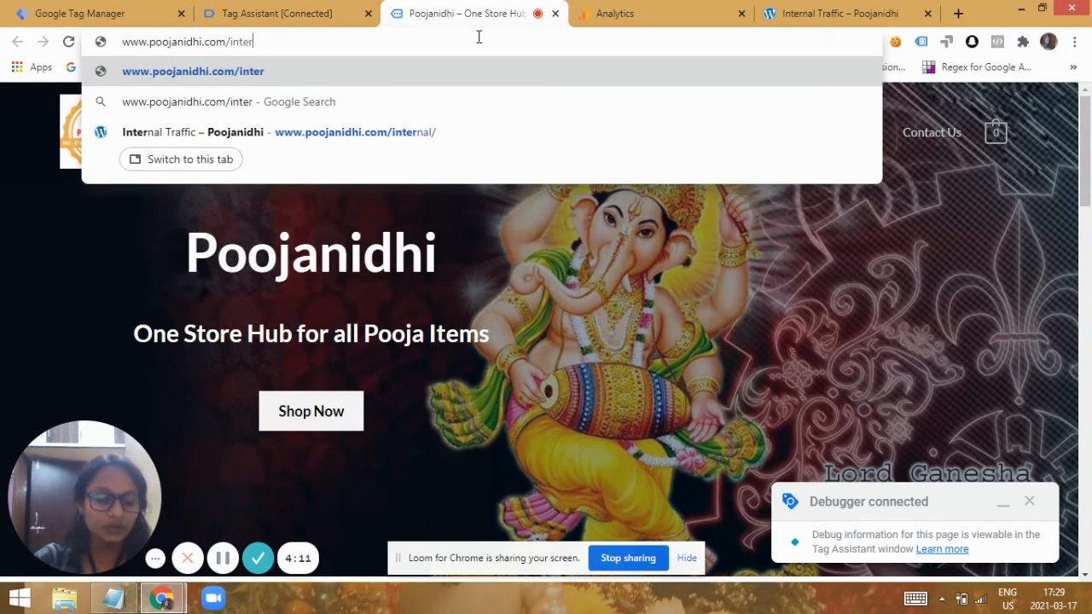
{"action": "type", "text": "nal"}
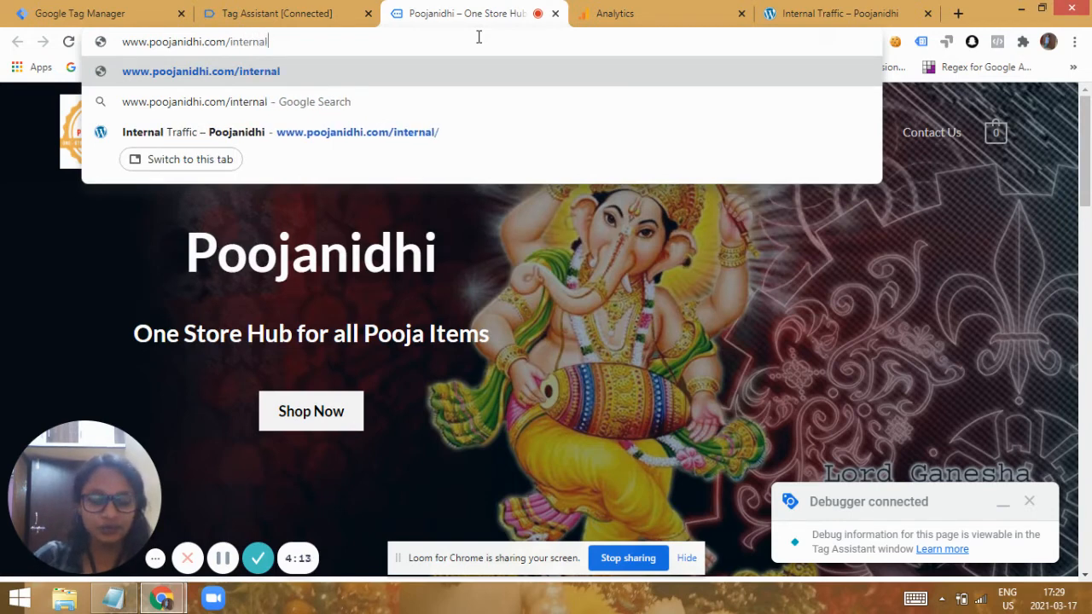
{"action": "type", "text": "/"}
{"action": "key", "text": "Return"}
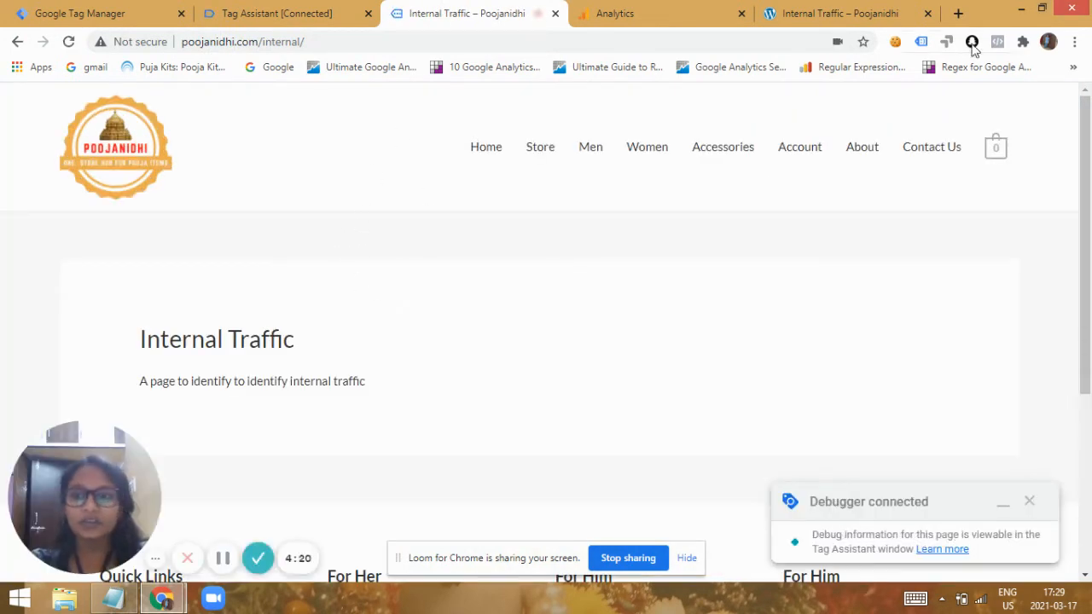
Inspect the value of the site's internal cookie, and review the list of fired tags in Tag Assistant.
{"action": "left_click", "coordinate": [895, 47]}
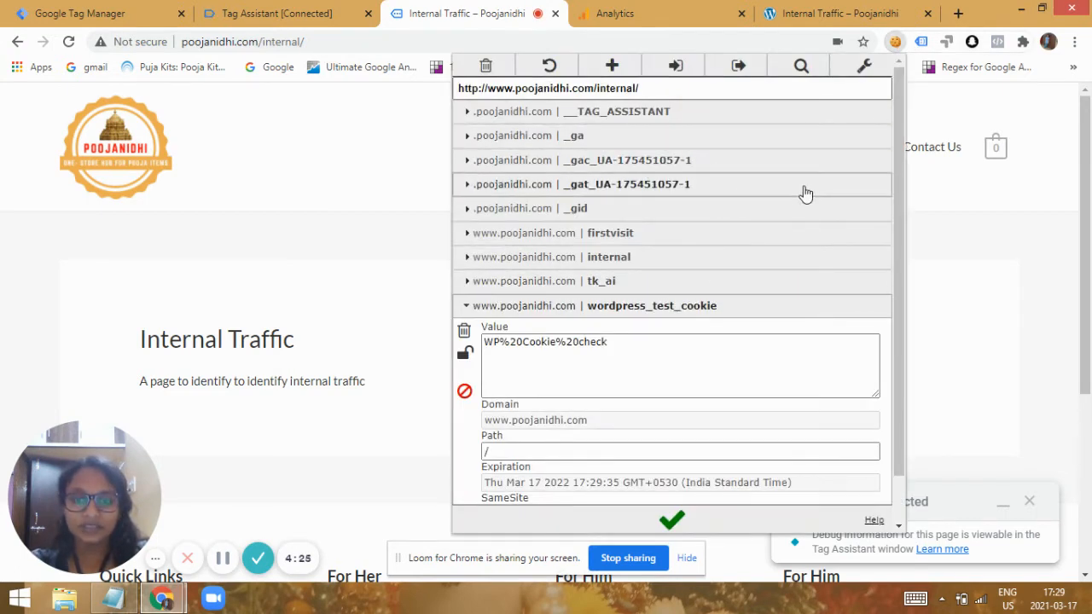
{"action": "left_click", "coordinate": [670, 263]}
{"action": "left_click", "coordinate": [572, 307]}
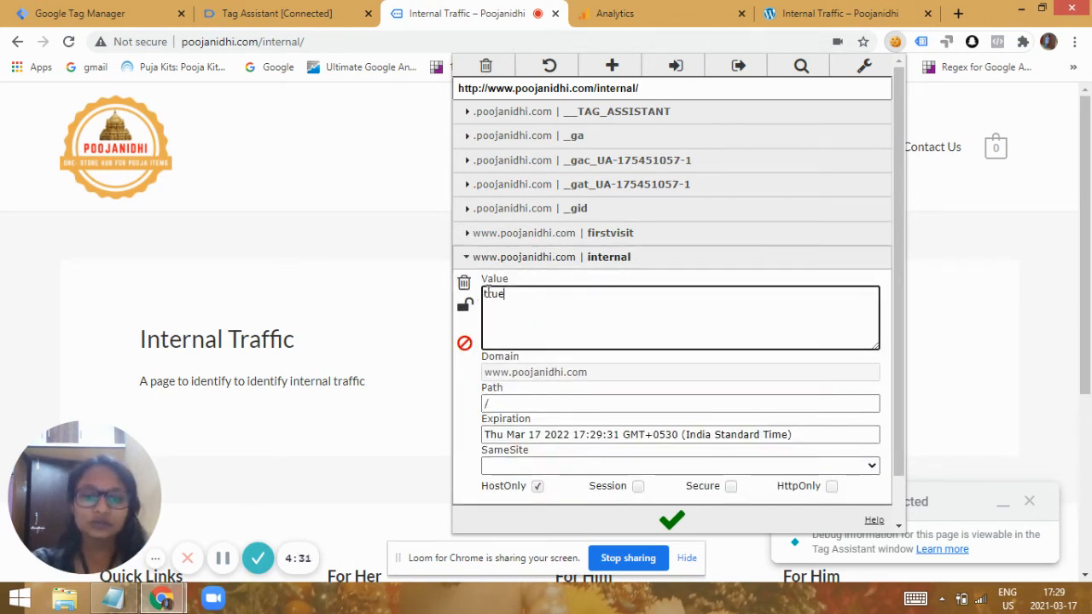
{"action": "left_click_drag", "start_coordinate": [482, 294], "coordinate": [510, 300]}
{"action": "left_click", "coordinate": [513, 300]}
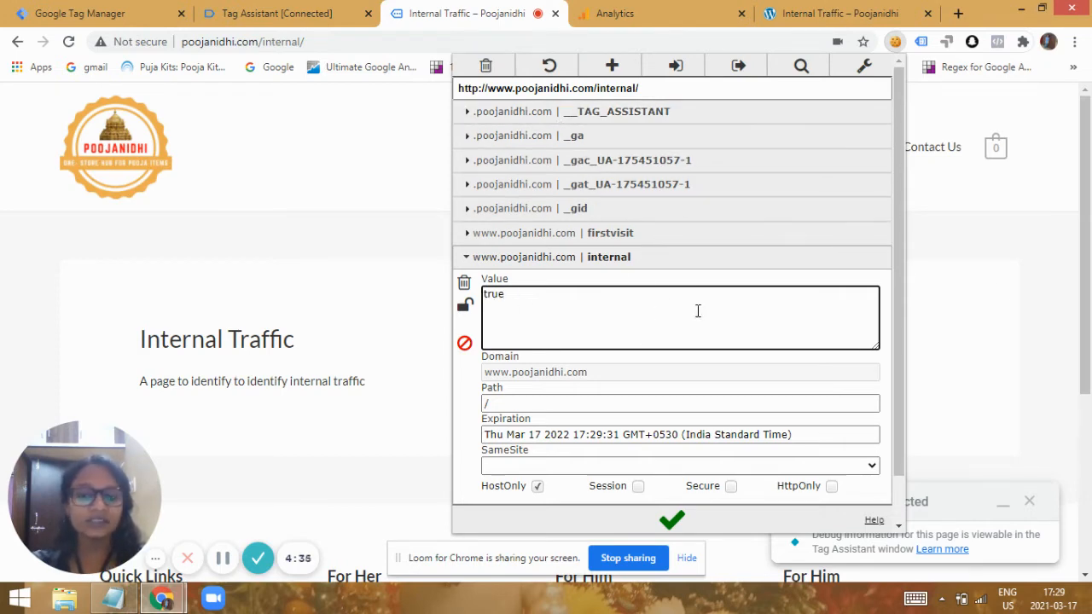
{"action": "left_click", "coordinate": [934, 320]}
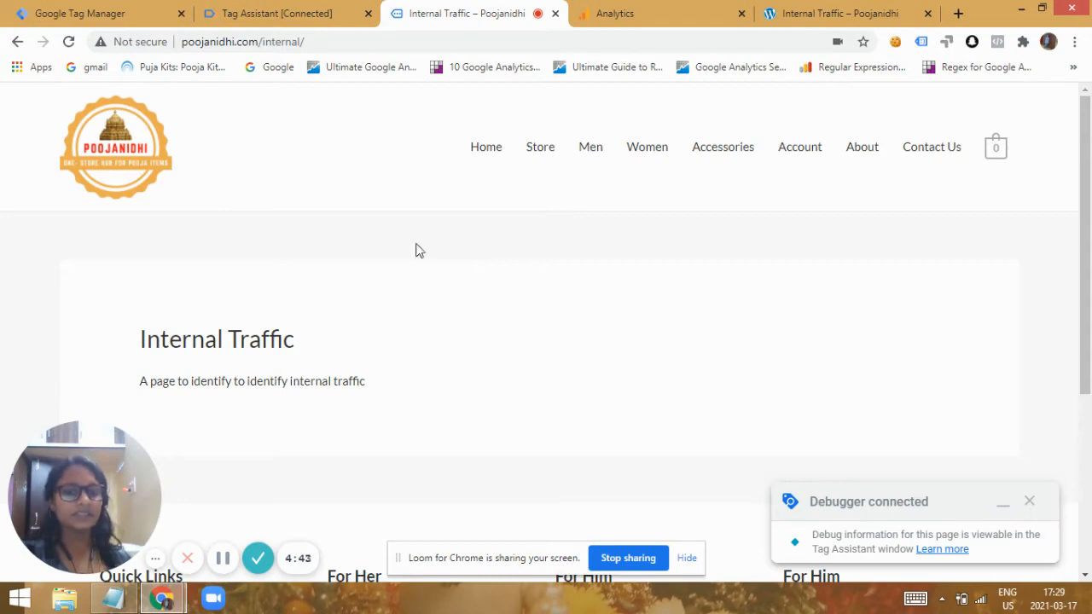
{"action": "left_click", "coordinate": [272, 13]}
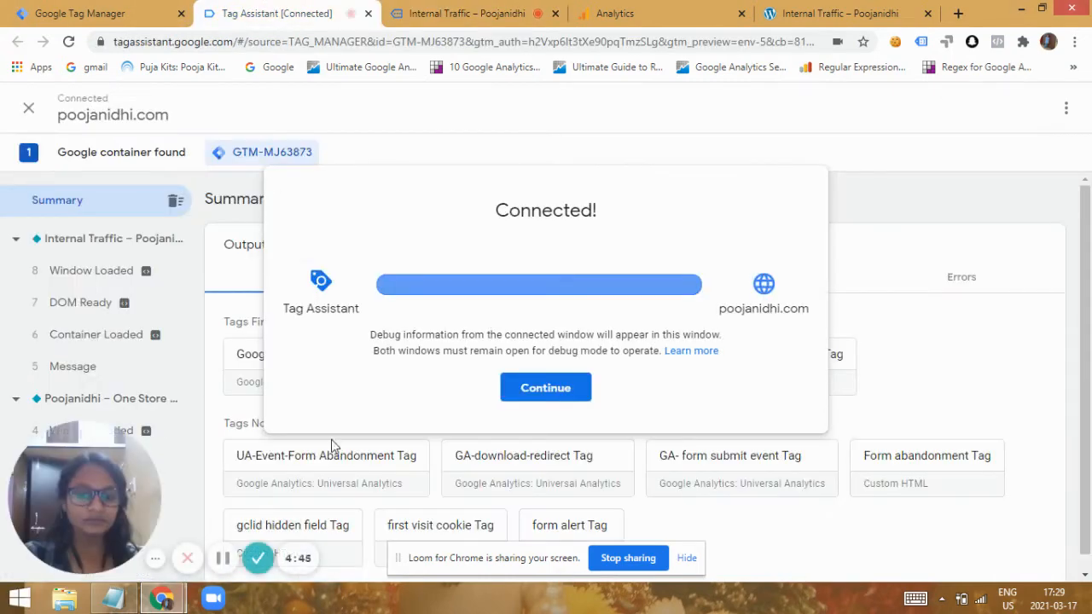
{"action": "left_click", "coordinate": [558, 394]}
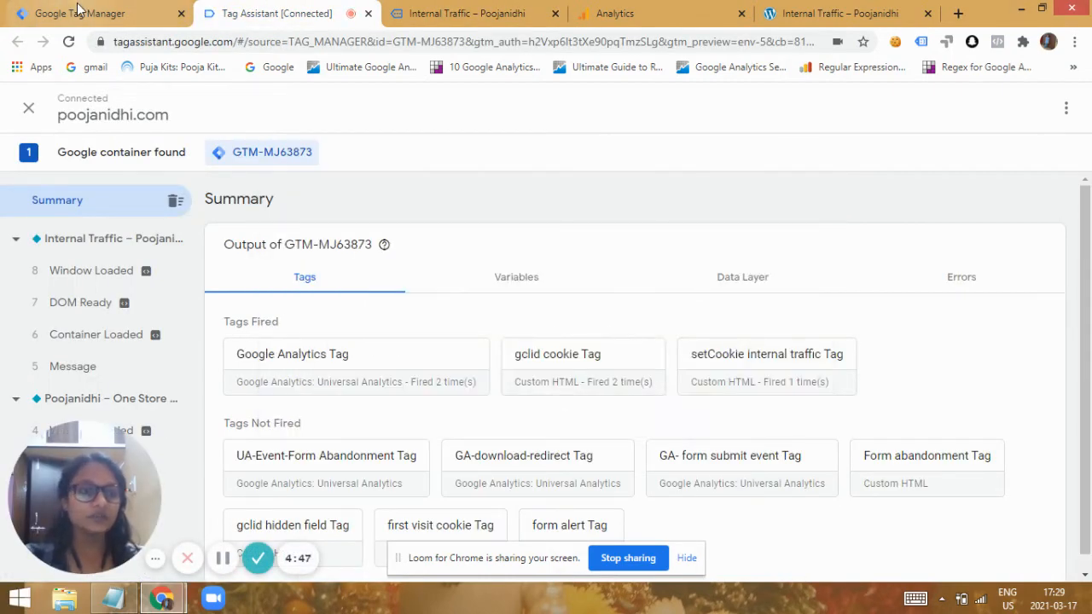
Switch to Tag Manager and examine the variable type and cookie name of the FPC-internal user-defined variable.
{"action": "left_click", "coordinate": [73, 15]}
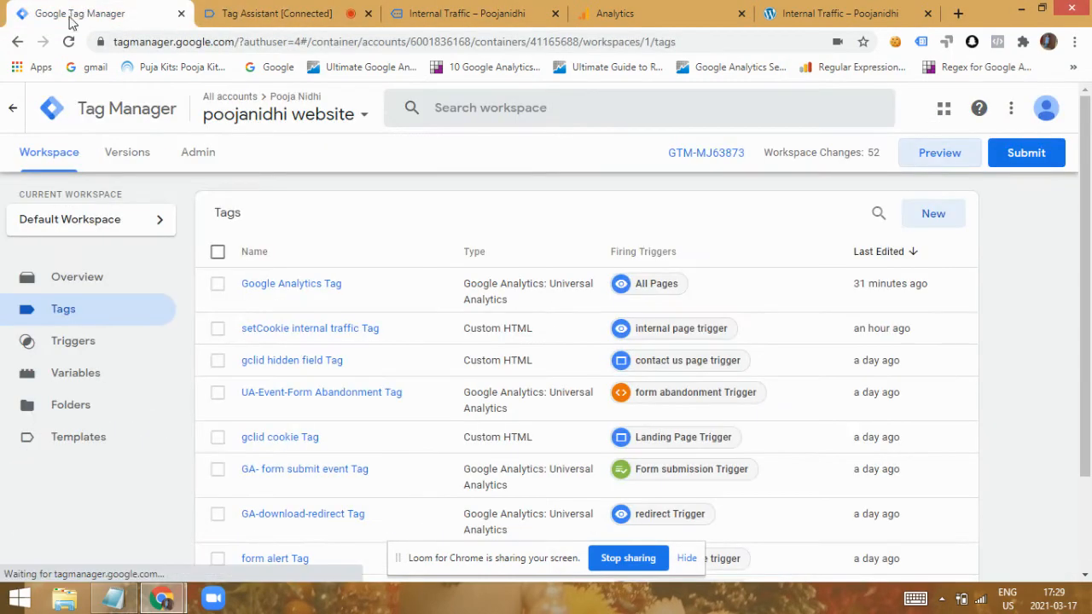
{"action": "left_click", "coordinate": [85, 373]}
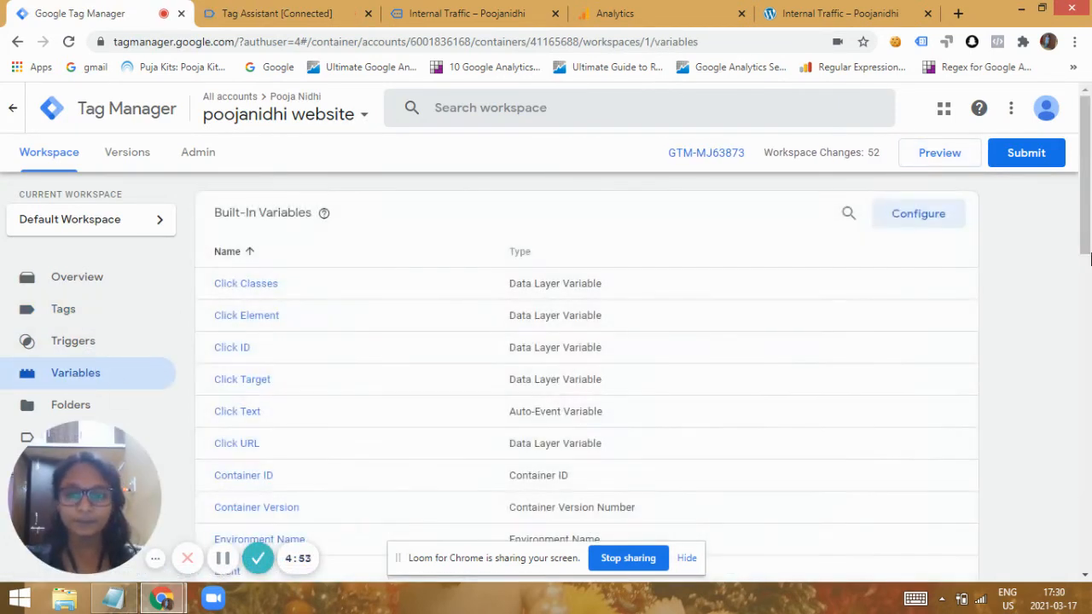
{"action": "left_click_drag", "start_coordinate": [1086, 209], "coordinate": [1089, 486]}
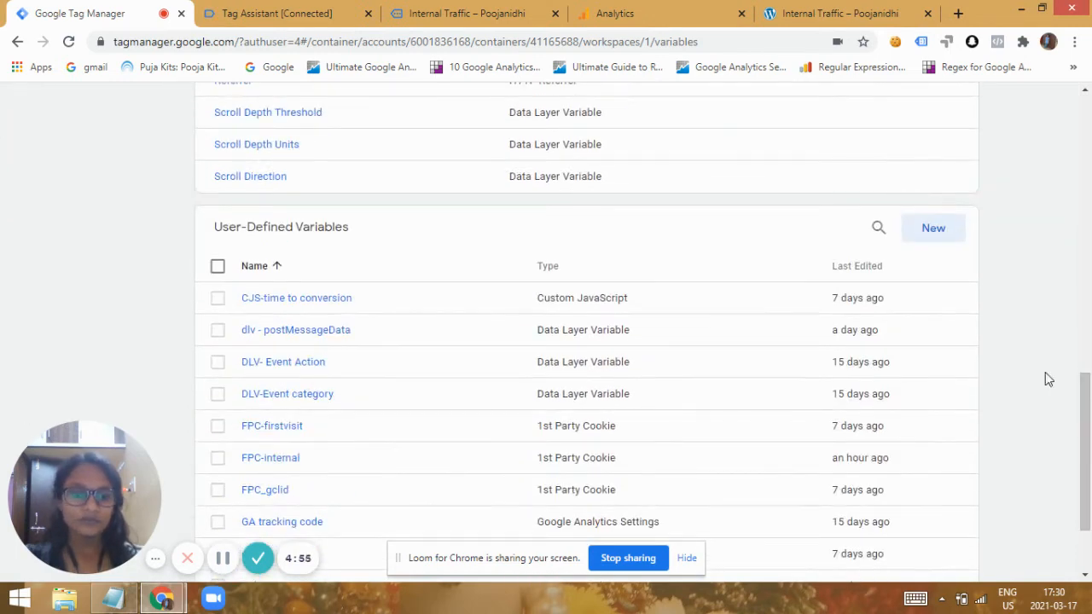
{"action": "left_click", "coordinate": [257, 462]}
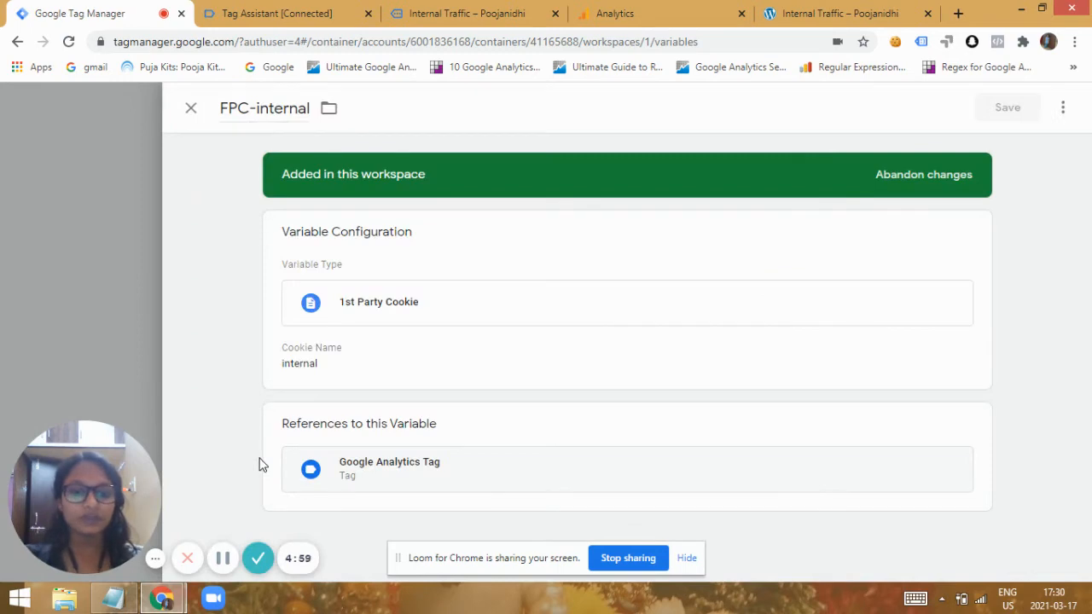
{"action": "left_click", "coordinate": [338, 369]}
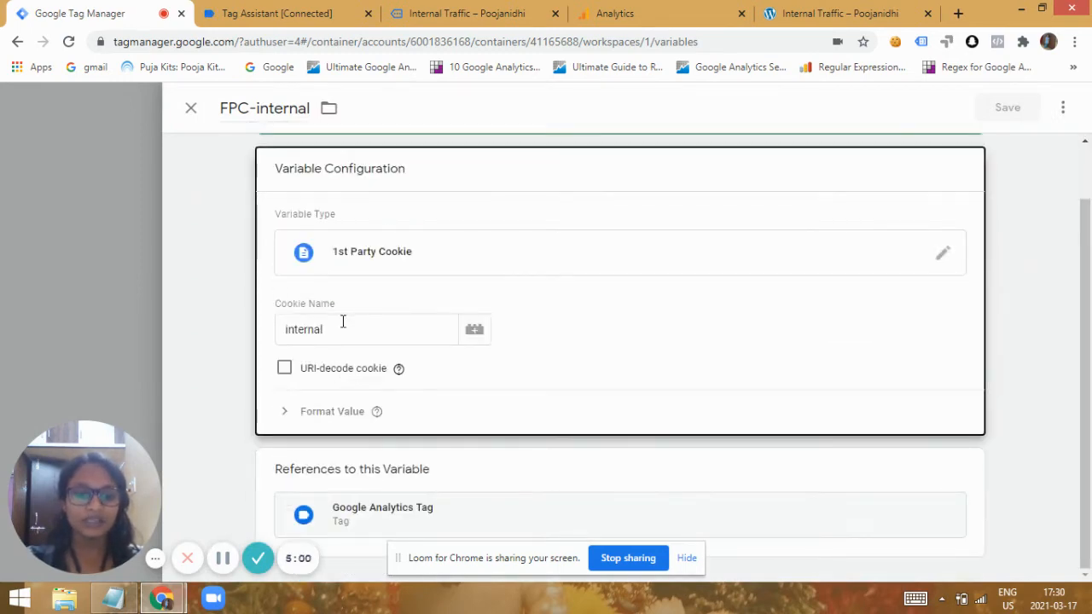
{"action": "left_click", "coordinate": [187, 104]}
Open the Google Analytics Tag from the tags list and examine its configuration down to the custom dimensions.
{"action": "left_click", "coordinate": [1087, 139]}
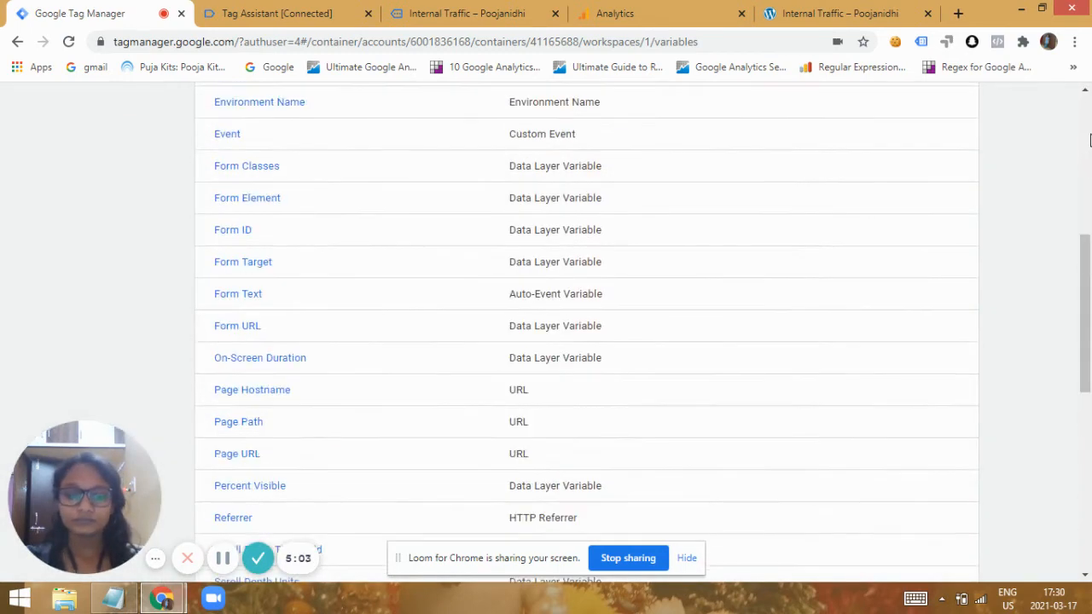
{"action": "left_click", "coordinate": [1087, 139]}
{"action": "left_click", "coordinate": [110, 309]}
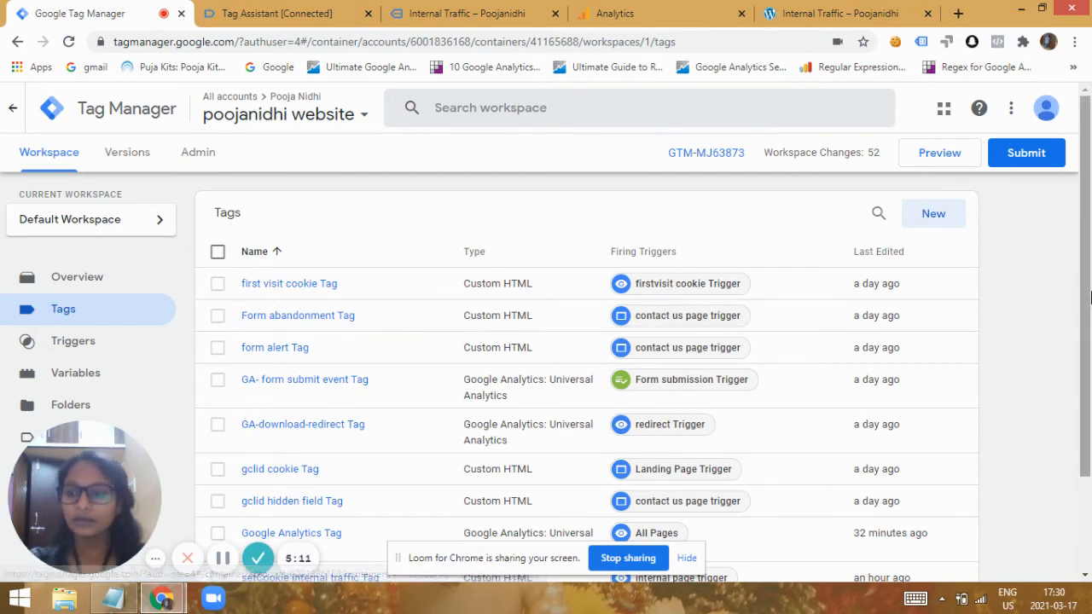
{"action": "left_click_drag", "start_coordinate": [1087, 297], "coordinate": [1086, 424]}
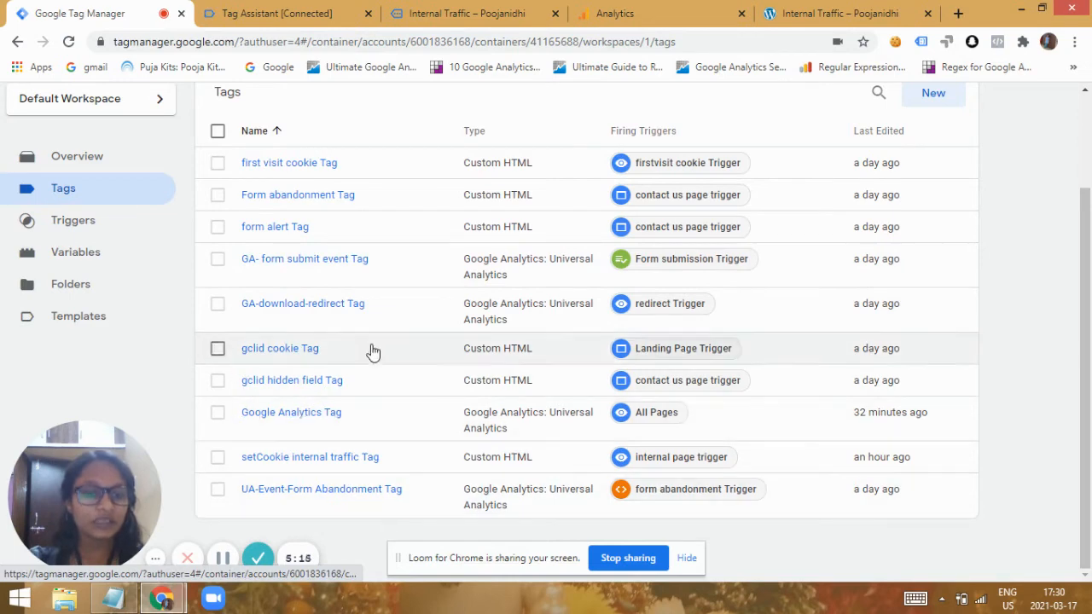
{"action": "mouse_move", "coordinate": [1089, 305]}
{"action": "left_mouse_down"}
{"action": "mouse_move", "coordinate": [1089, 263]}
{"action": "mouse_move", "coordinate": [1089, 326]}
{"action": "left_mouse_up"}
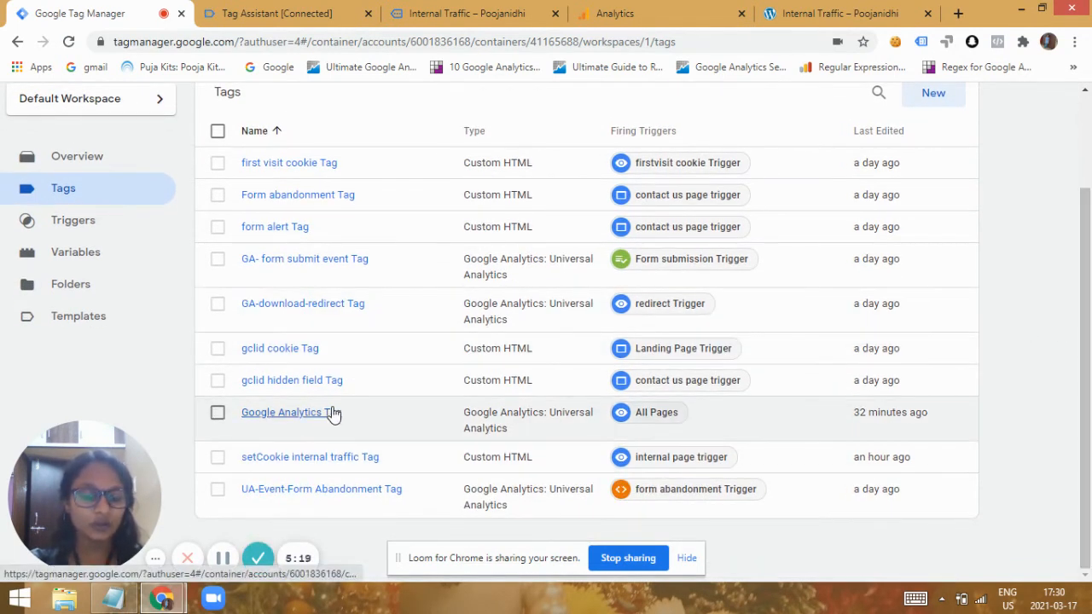
{"action": "left_click", "coordinate": [333, 415]}
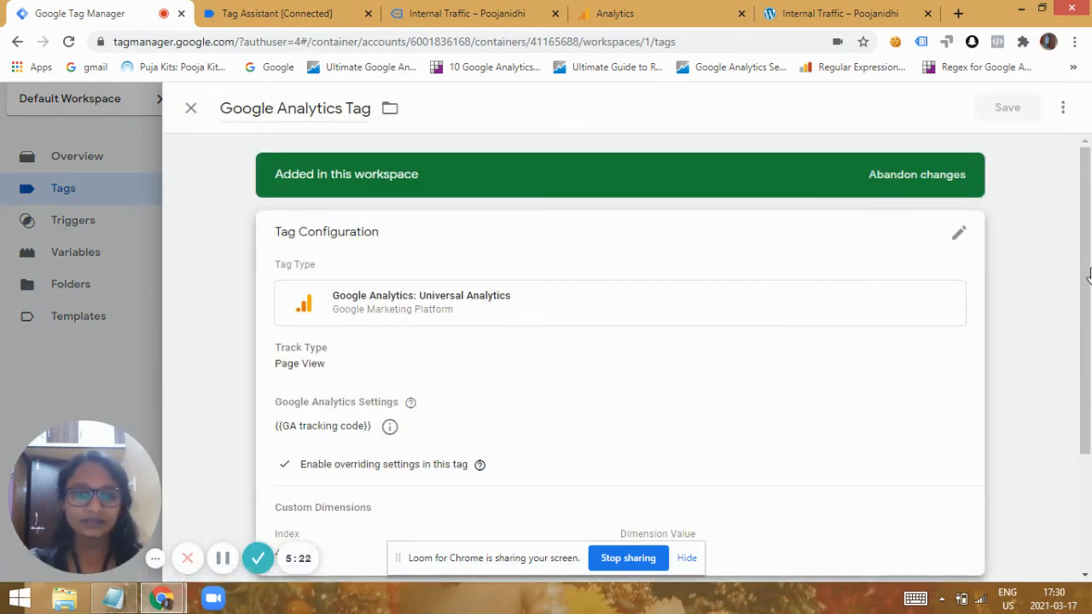
{"action": "left_click_drag", "start_coordinate": [1086, 239], "coordinate": [1088, 351]}
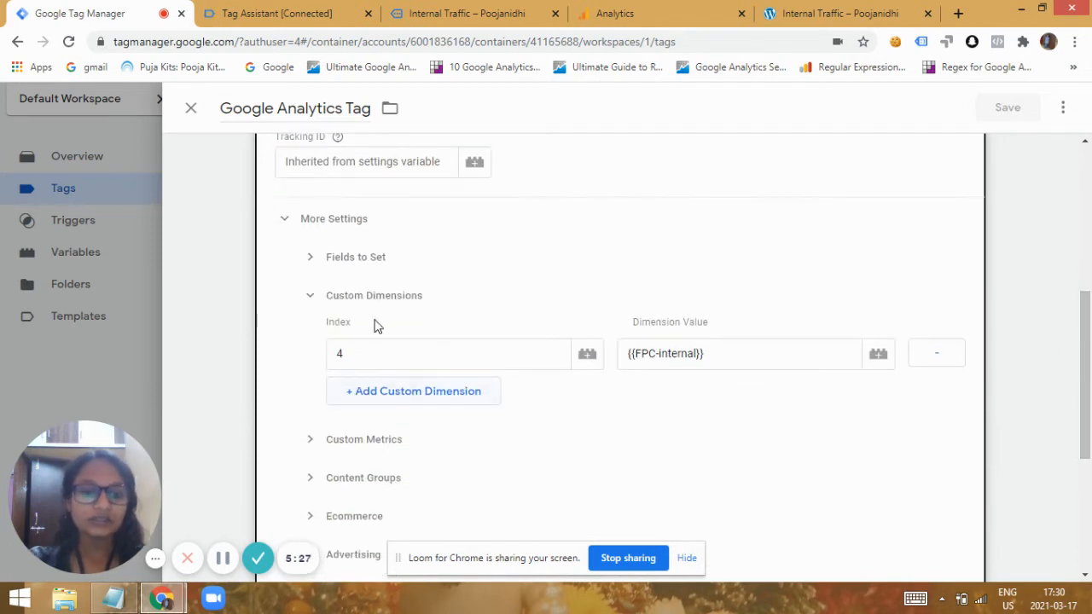
Turn overriding settings off and back on in the Google Analytics Tag, and review the index of its custom dimension.
{"action": "left_click", "coordinate": [320, 234]}
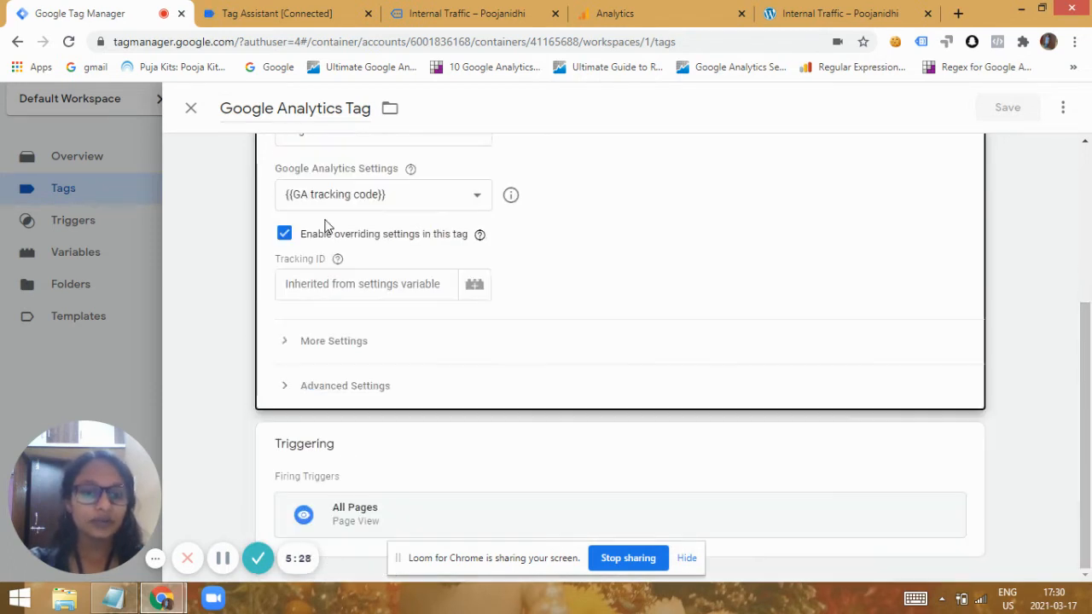
{"action": "left_click", "coordinate": [284, 234]}
{"action": "left_click", "coordinate": [287, 237]}
{"action": "left_click", "coordinate": [299, 238]}
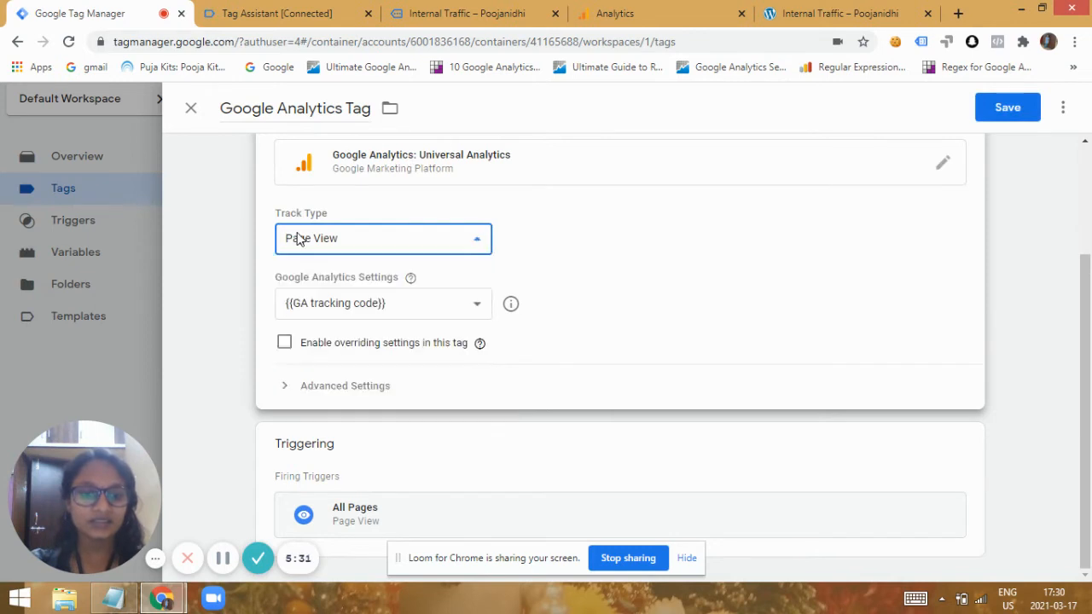
{"action": "left_click", "coordinate": [283, 342]}
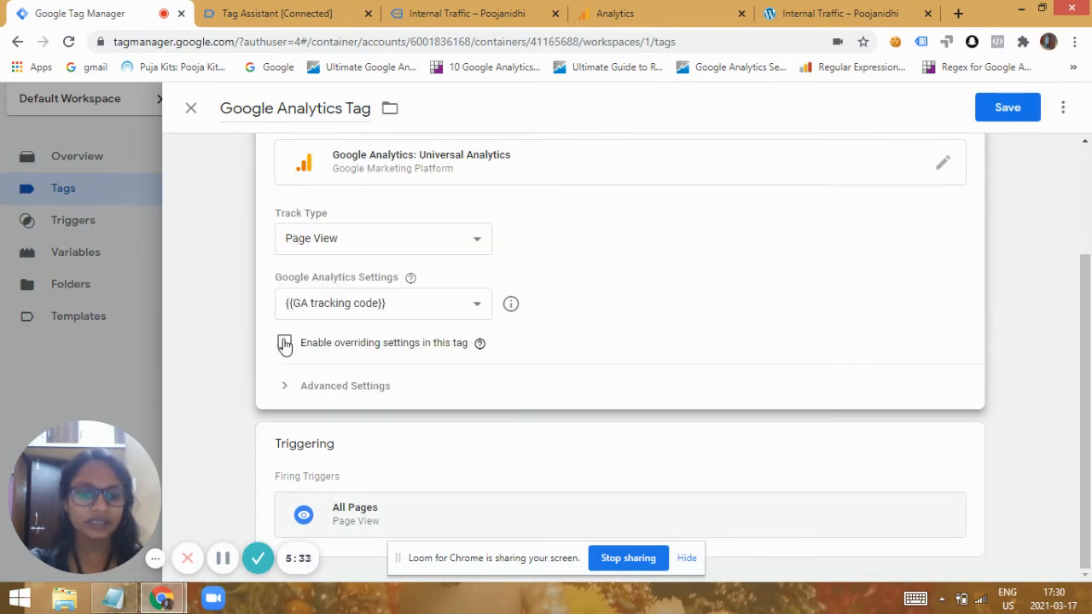
{"action": "left_click", "coordinate": [311, 450]}
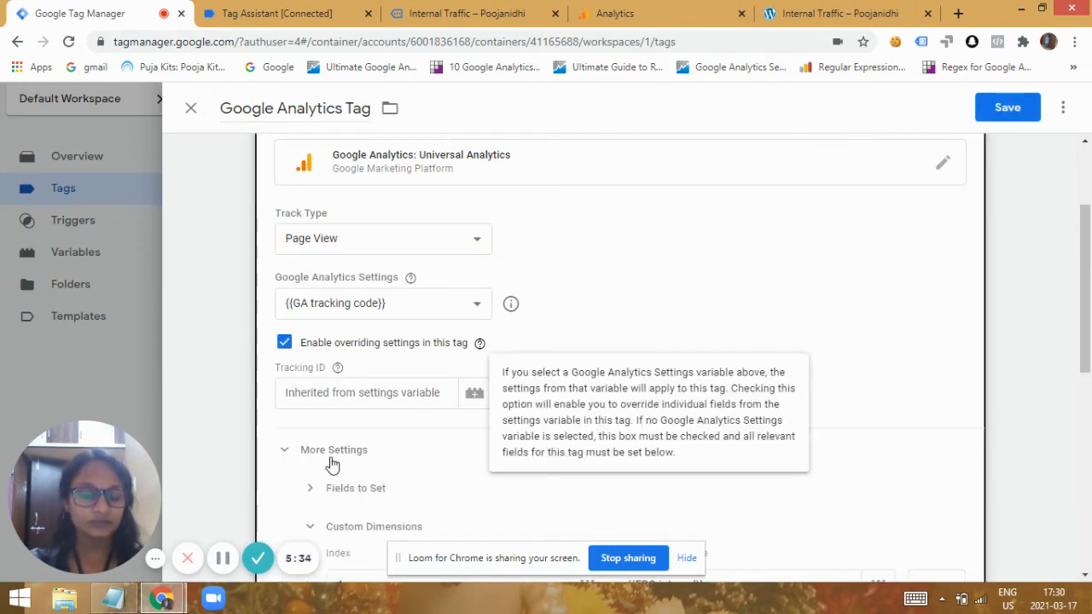
{"action": "scroll", "coordinate": [550, 297], "scroll_direction": "down", "scroll_amount": 3}
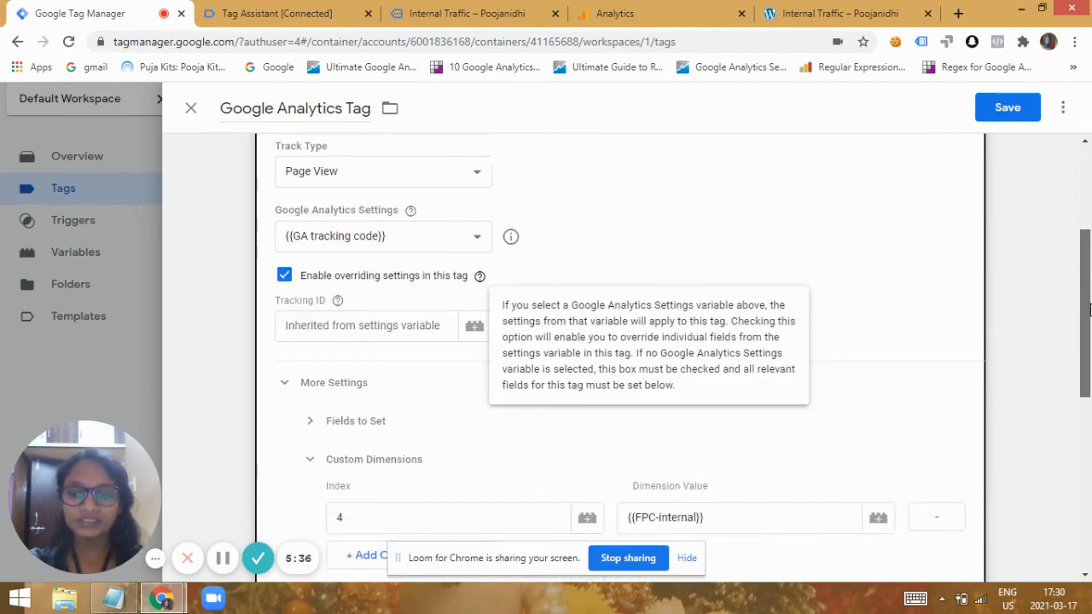
{"action": "left_click", "coordinate": [379, 290]}
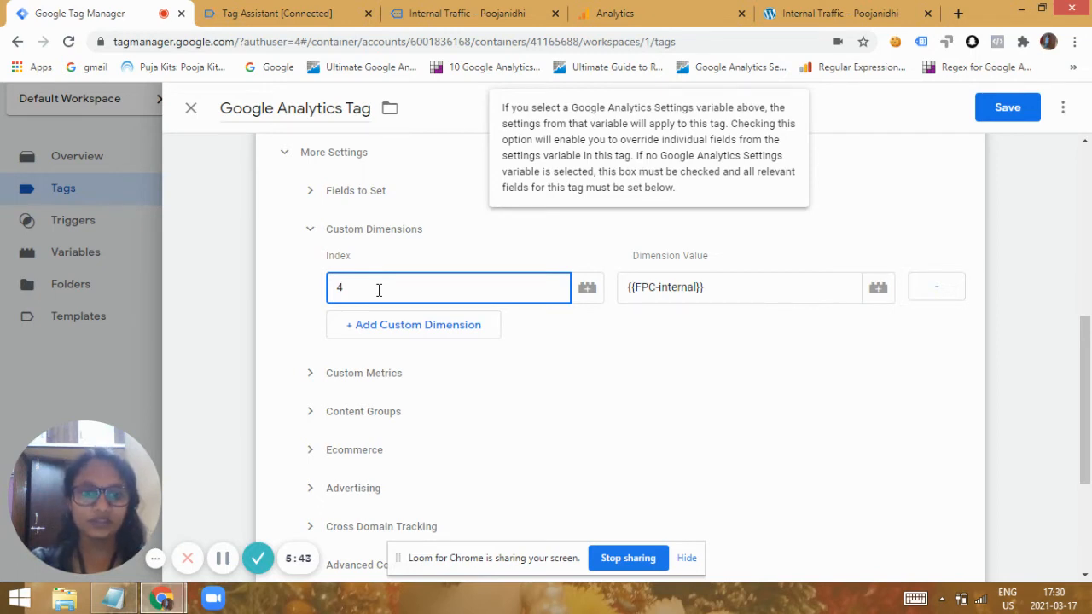
Switch to Google Analytics and review the property's custom dimensions, discarding the unsaved view filter.
{"action": "left_click", "coordinate": [644, 12]}
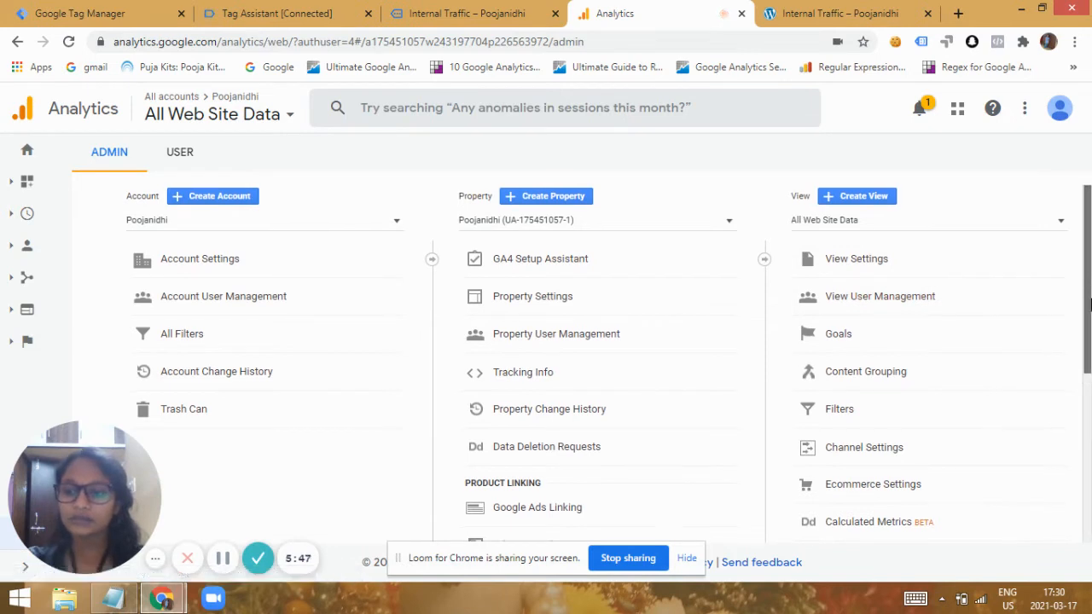
{"action": "left_click_drag", "start_coordinate": [1088, 288], "coordinate": [1088, 416]}
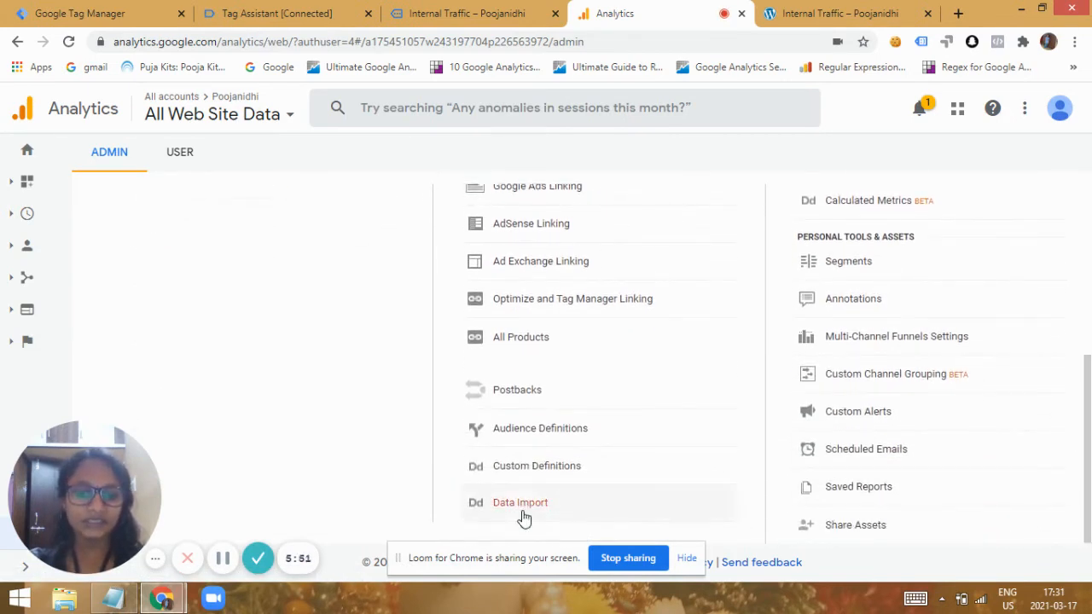
{"action": "left_click", "coordinate": [521, 466]}
{"action": "left_click", "coordinate": [535, 495]}
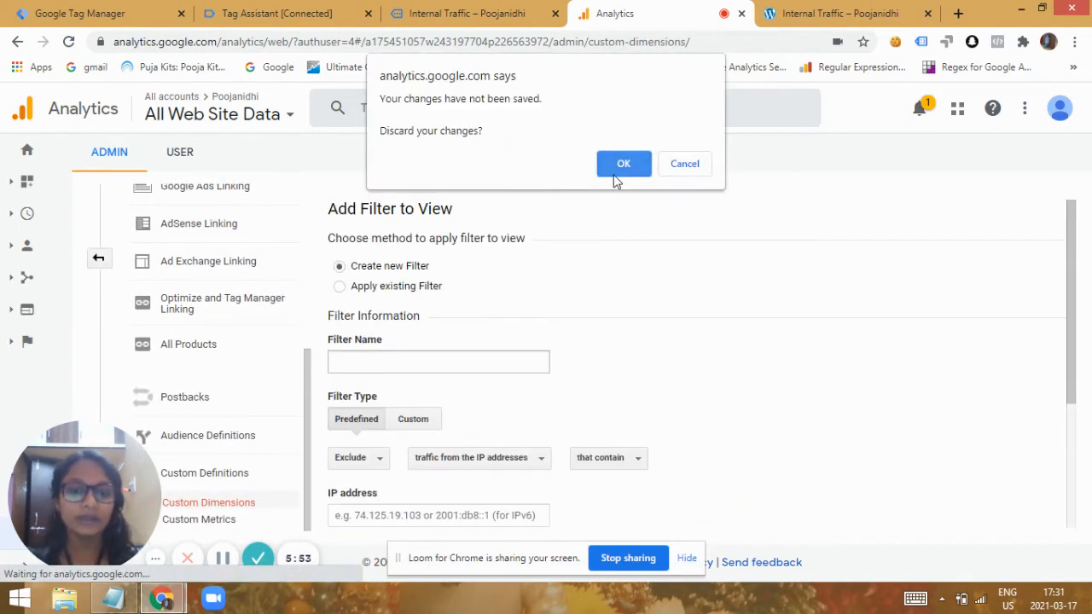
{"action": "left_click", "coordinate": [616, 170]}
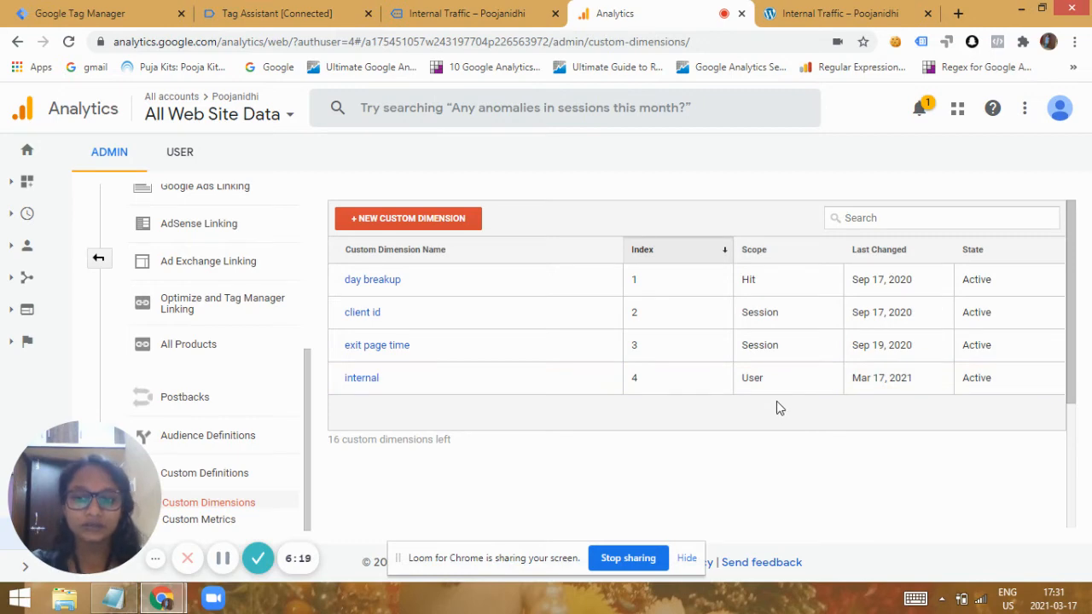
Return to Tag Manager and save the Google Analytics Tag with {{FPC-internal}} as the value of custom dimension index 4.
{"action": "left_click", "coordinate": [48, 10]}
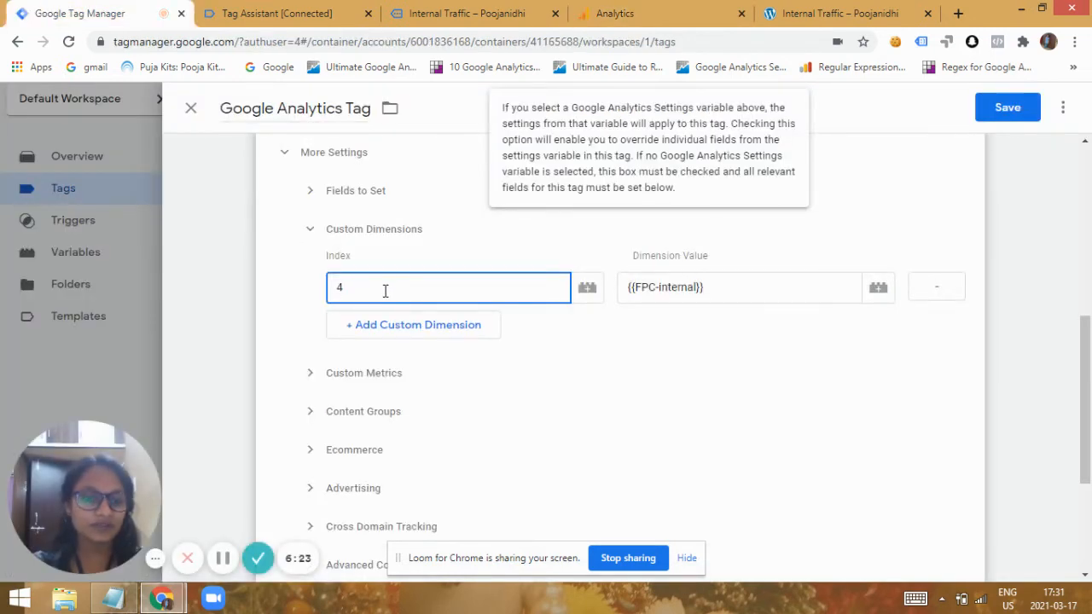
{"action": "left_click", "coordinate": [723, 286]}
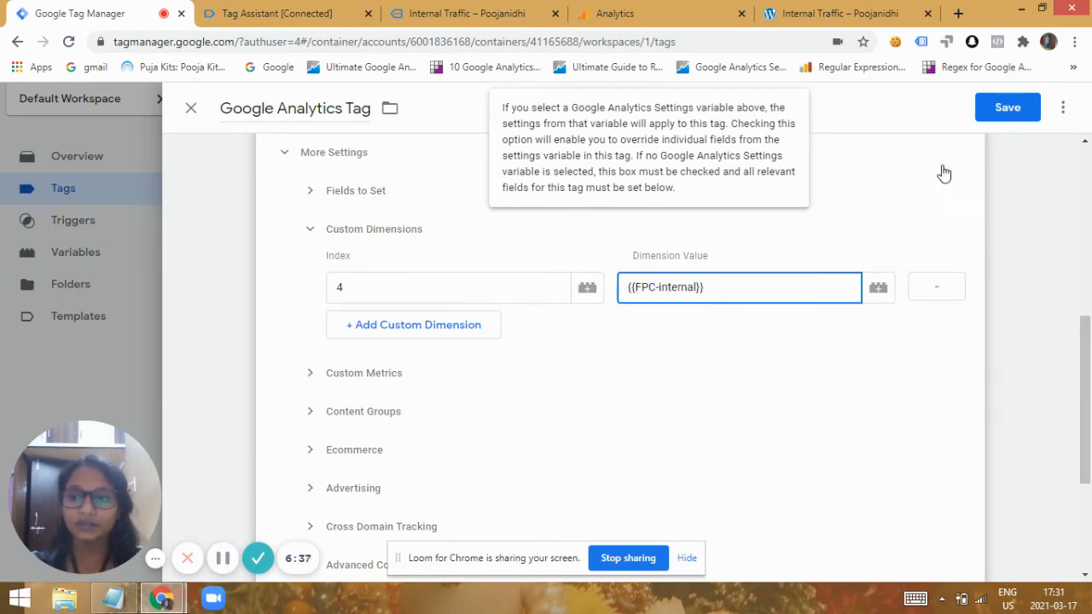
{"action": "left_click", "coordinate": [989, 109]}
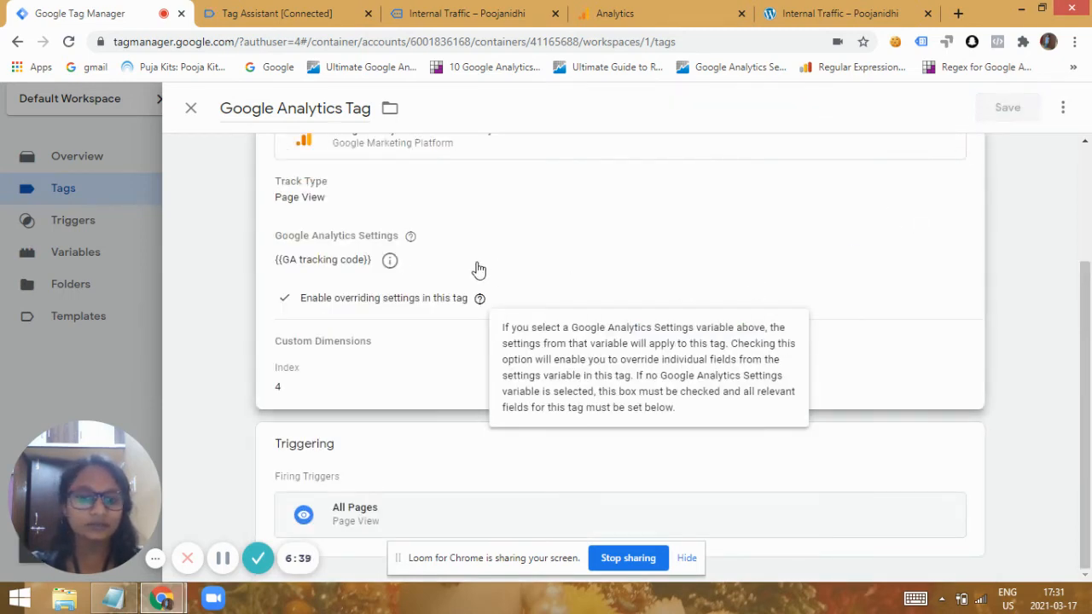
{"action": "scroll", "coordinate": [1088, 140], "scroll_direction": "up", "scroll_amount": 2}
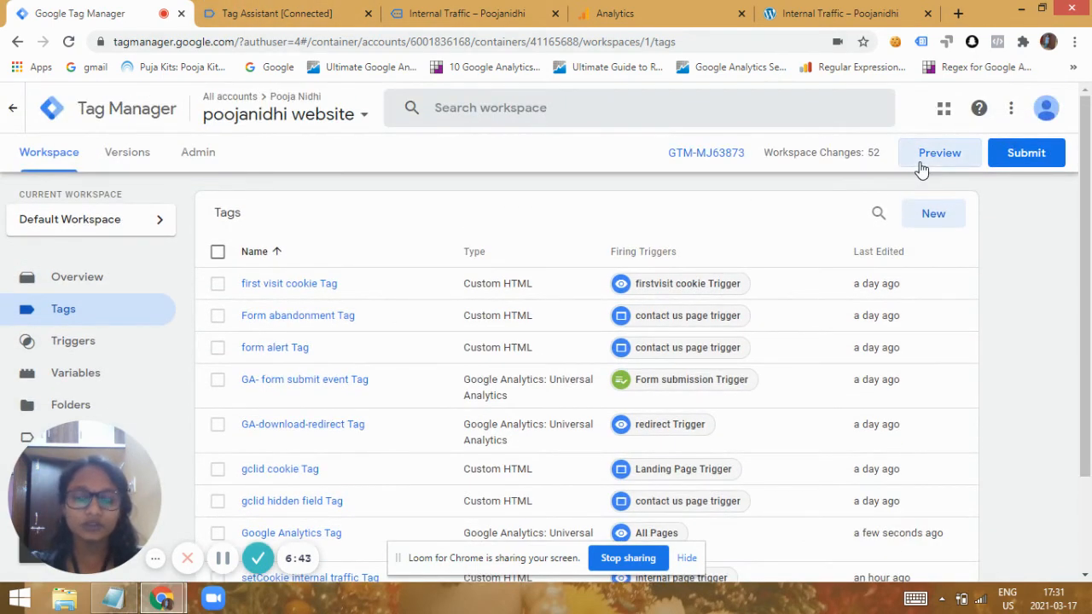
{"action": "left_click", "coordinate": [284, 14]}
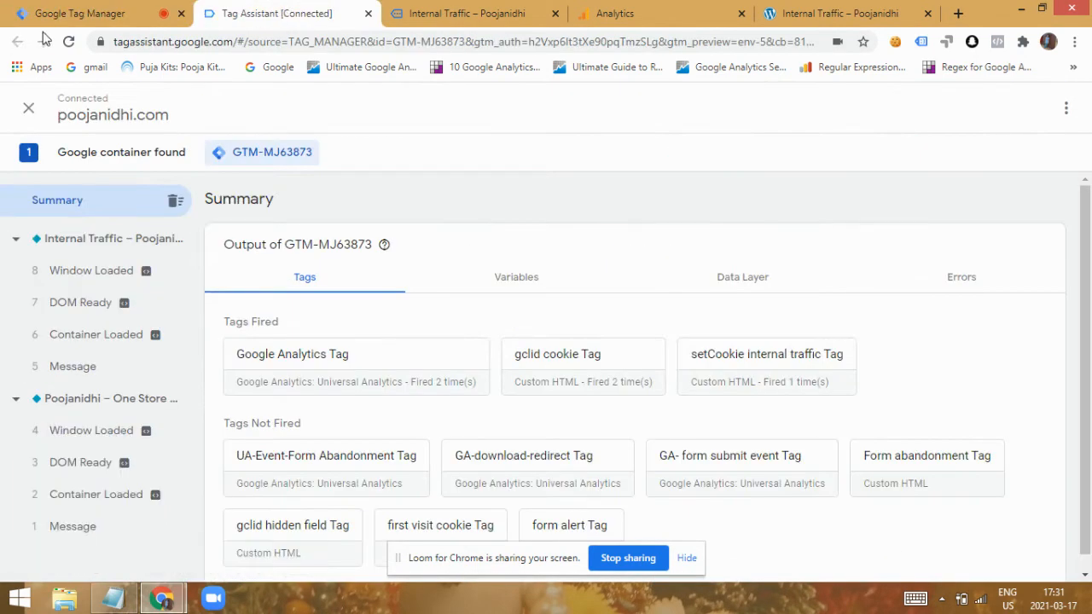
{"action": "left_click", "coordinate": [69, 41]}
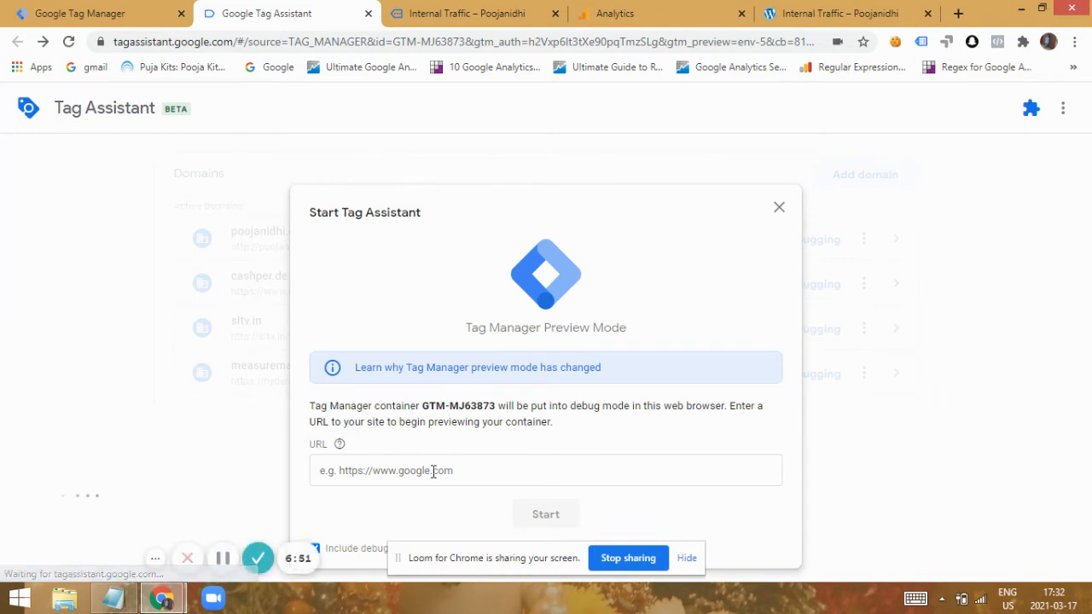
{"action": "left_click", "coordinate": [433, 469]}
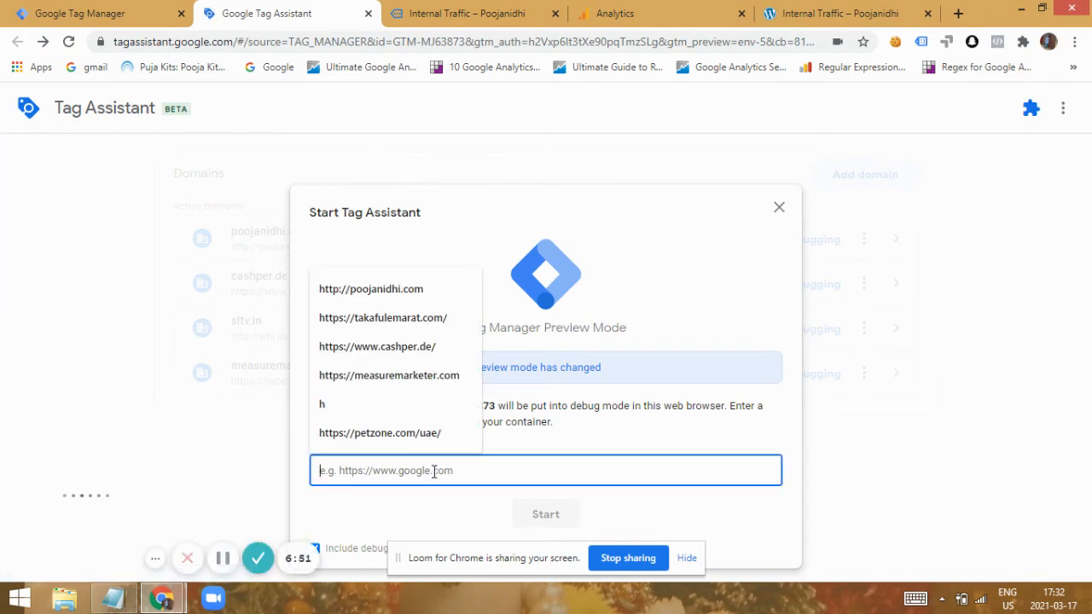
{"action": "left_click", "coordinate": [372, 290]}
{"action": "left_click", "coordinate": [554, 512]}
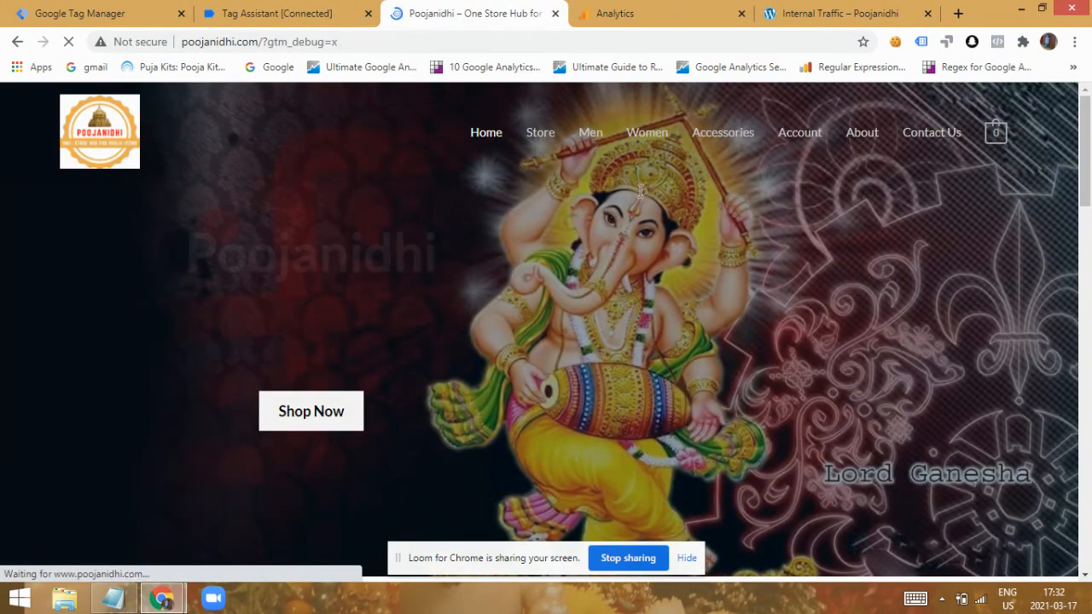
Enable Tag Assistant Legacy on the site's home page, reload the page and show the tag analysis.
{"action": "left_click", "coordinate": [921, 41]}
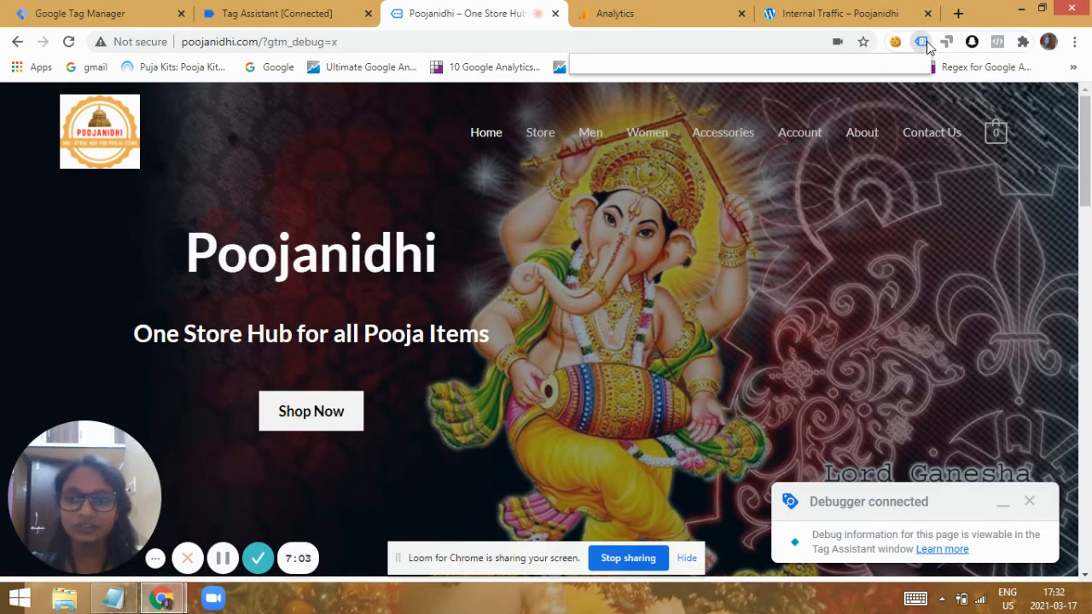
{"action": "left_click", "coordinate": [609, 214]}
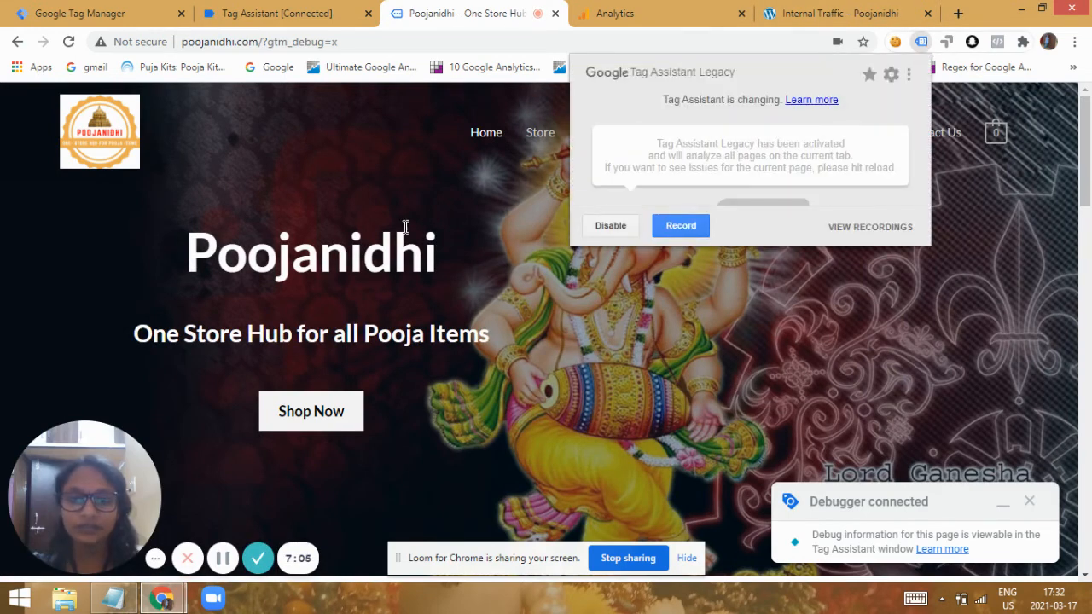
{"action": "left_click", "coordinate": [424, 43]}
{"action": "double_click", "coordinate": [425, 42]}
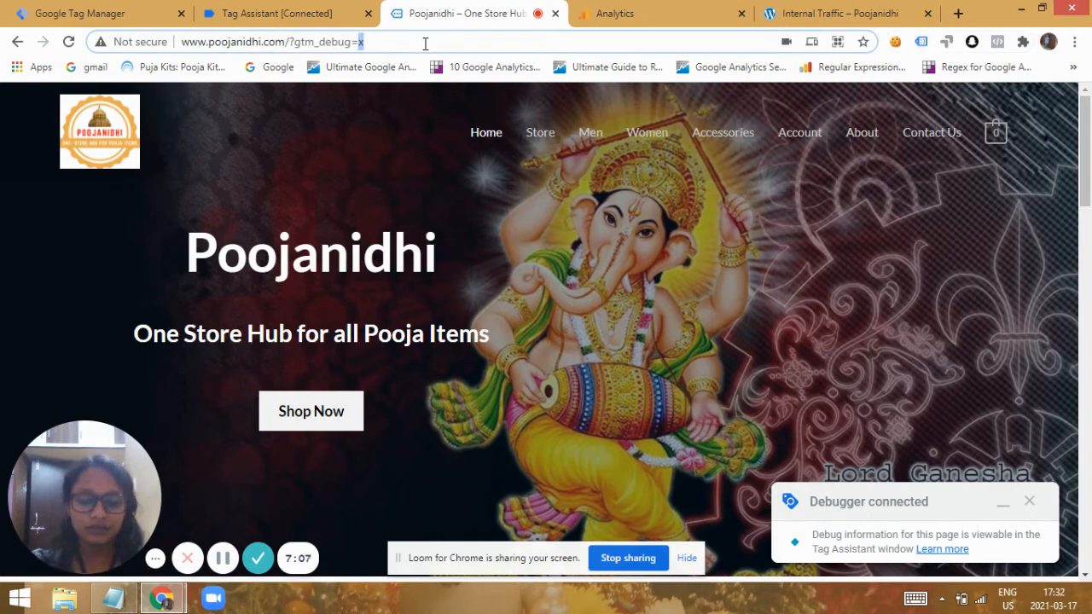
{"action": "key", "text": "Return"}
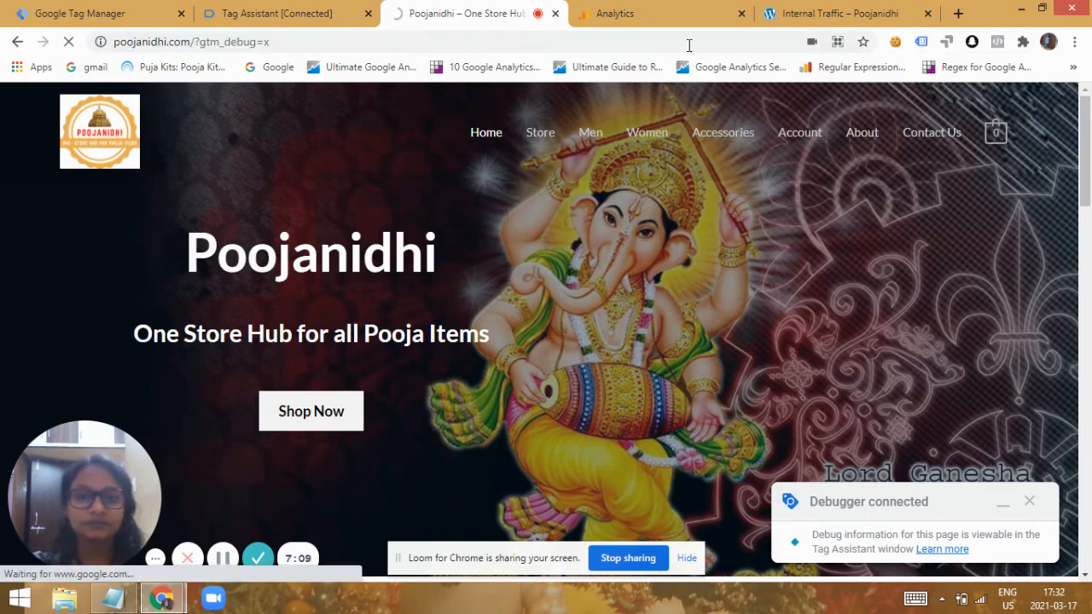
{"action": "left_click", "coordinate": [921, 41]}
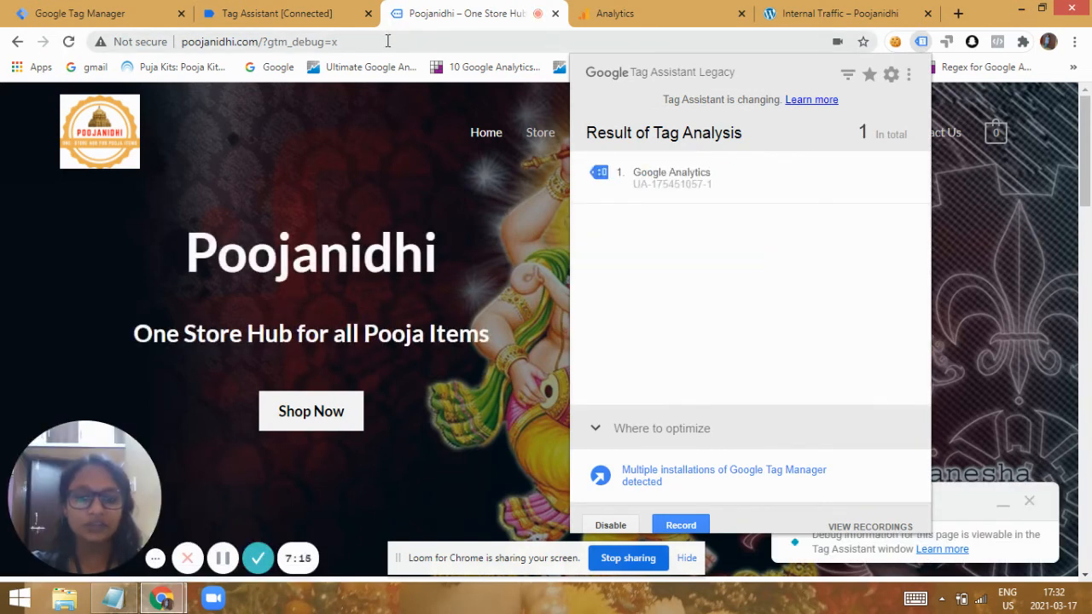
{"action": "left_click", "coordinate": [388, 41]}
{"action": "key", "text": "BackSpace"}
{"action": "key", "text": "BackSpace"}
{"action": "key", "text": "BackSpace"}
{"action": "key", "text": "BackSpace"}
{"action": "key", "text": "BackSpace"}
{"action": "key", "text": "BackSpace"}
{"action": "key", "text": "BackSpace"}
{"action": "key", "text": "BackSpace"}
{"action": "key", "text": "BackSpace"}
{"action": "key", "text": "BackSpace"}
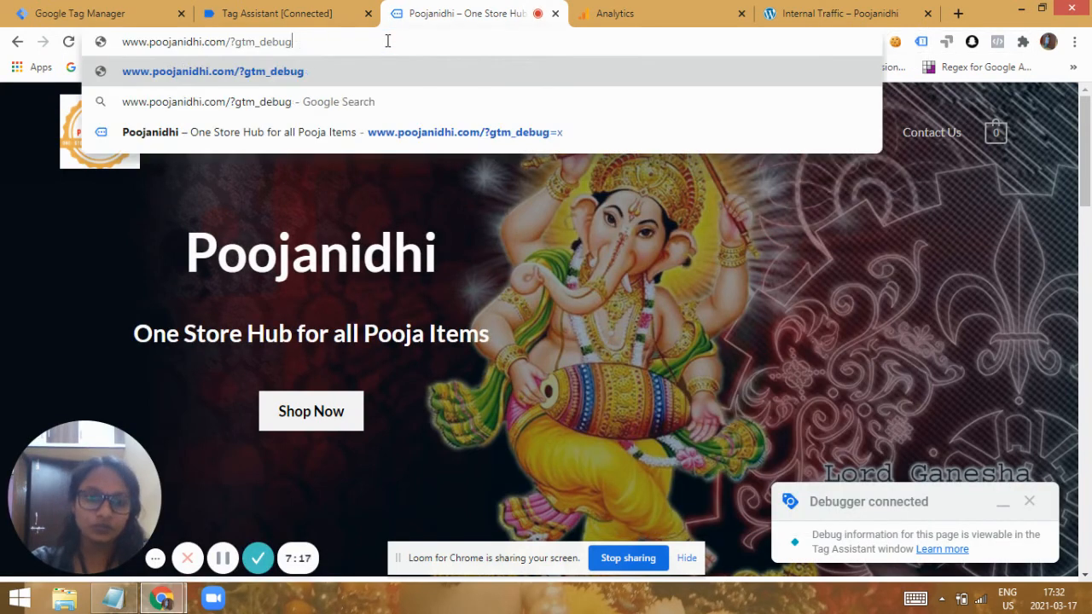
{"action": "key", "text": "BackSpace"}
{"action": "key", "text": "BackSpace"}
{"action": "type", "text": "i"}
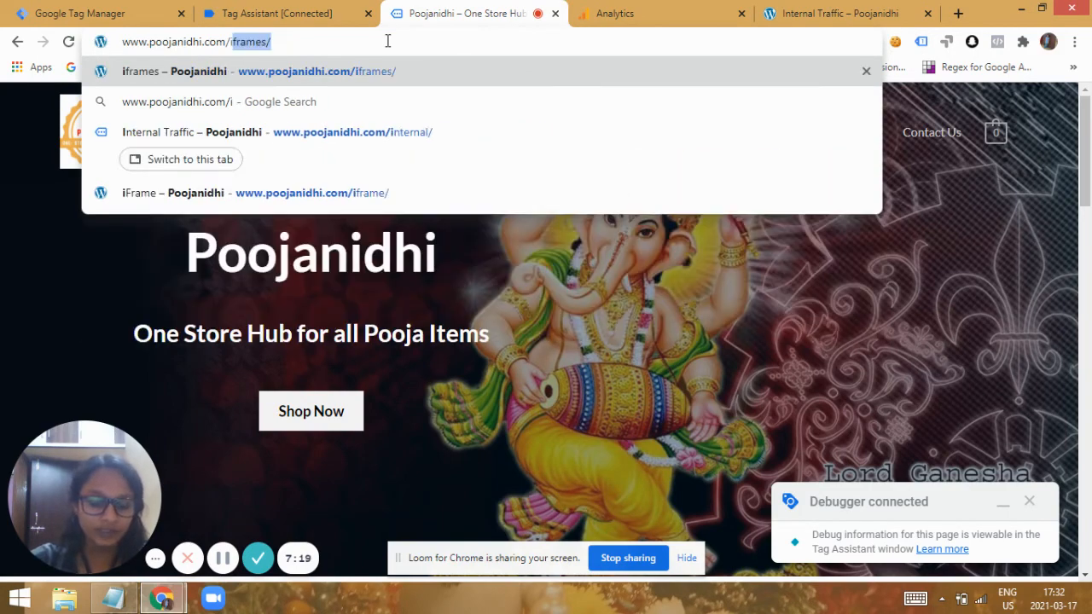
{"action": "type", "text": "nternal/"}
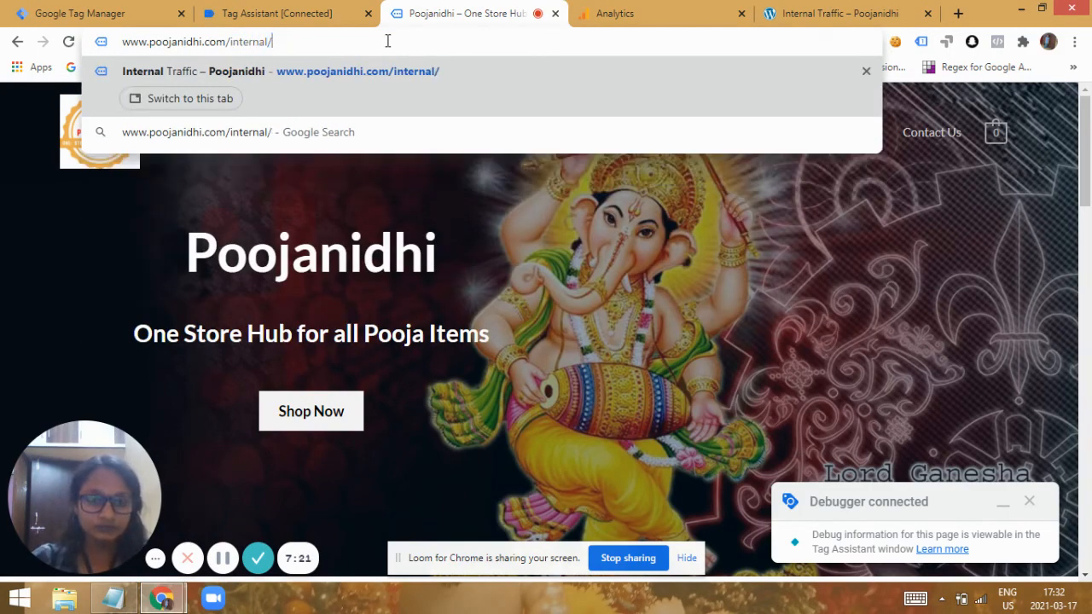
{"action": "key", "text": "Return"}
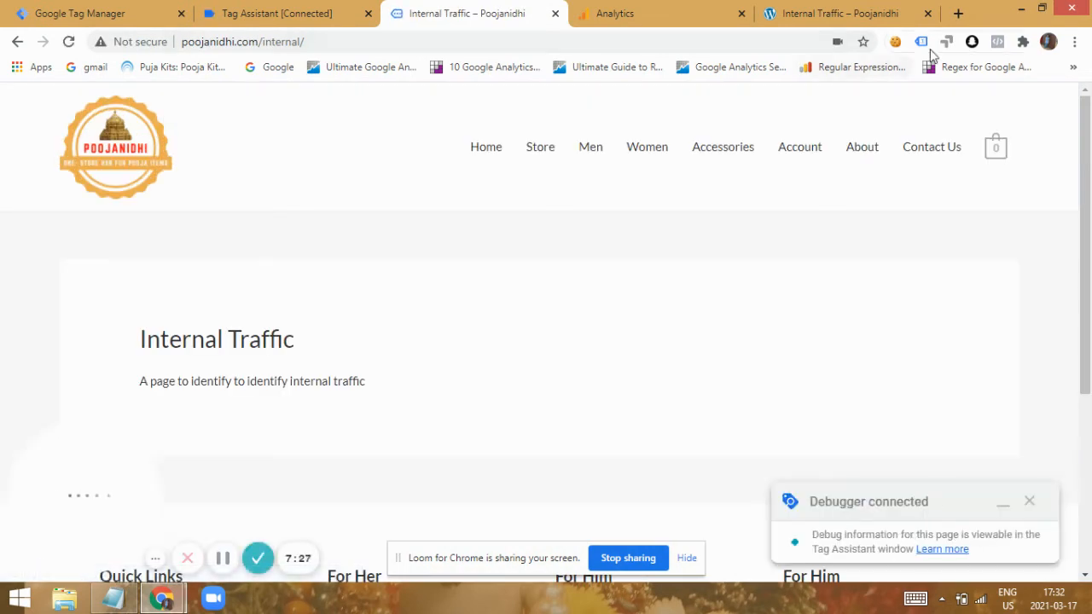
Check the Internal Traffic page's cookies for the internal cookie and close the cookie list.
{"action": "left_click", "coordinate": [895, 42]}
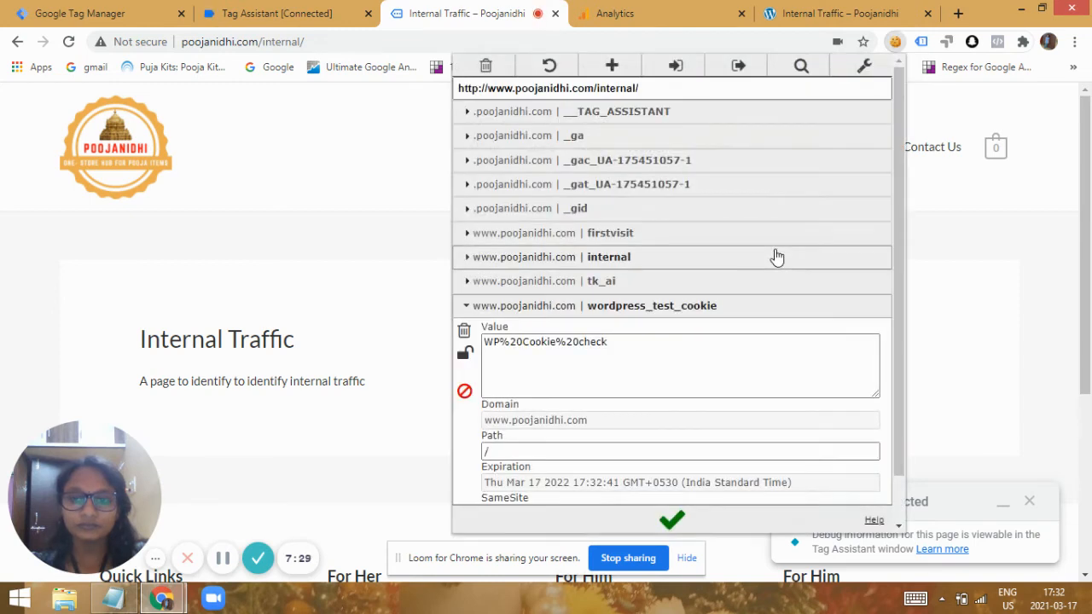
{"action": "left_click", "coordinate": [648, 265]}
{"action": "left_click", "coordinate": [648, 265]}
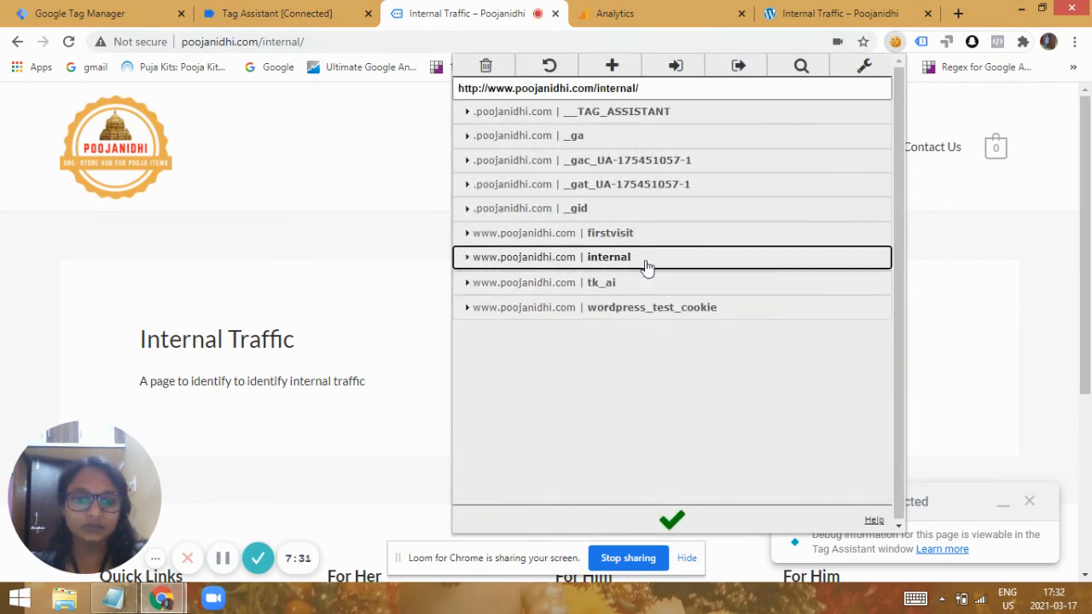
{"action": "left_click", "coordinate": [268, 280]}
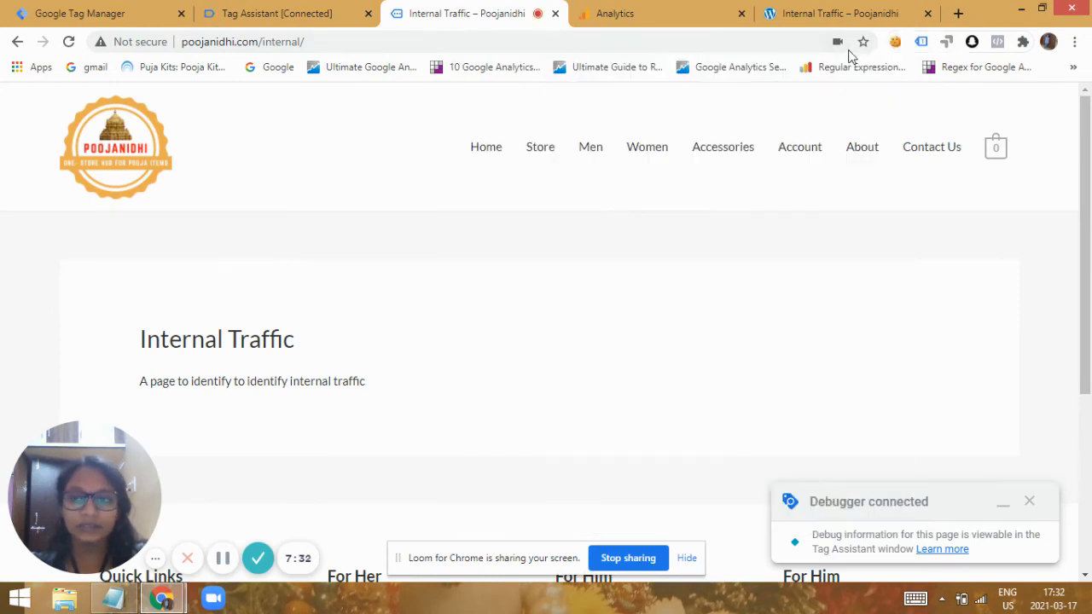
Inspect the custom metrics of the Google Analytics pageview on the Internal Traffic page with Tag Assistant Legacy.
{"action": "left_click", "coordinate": [921, 42]}
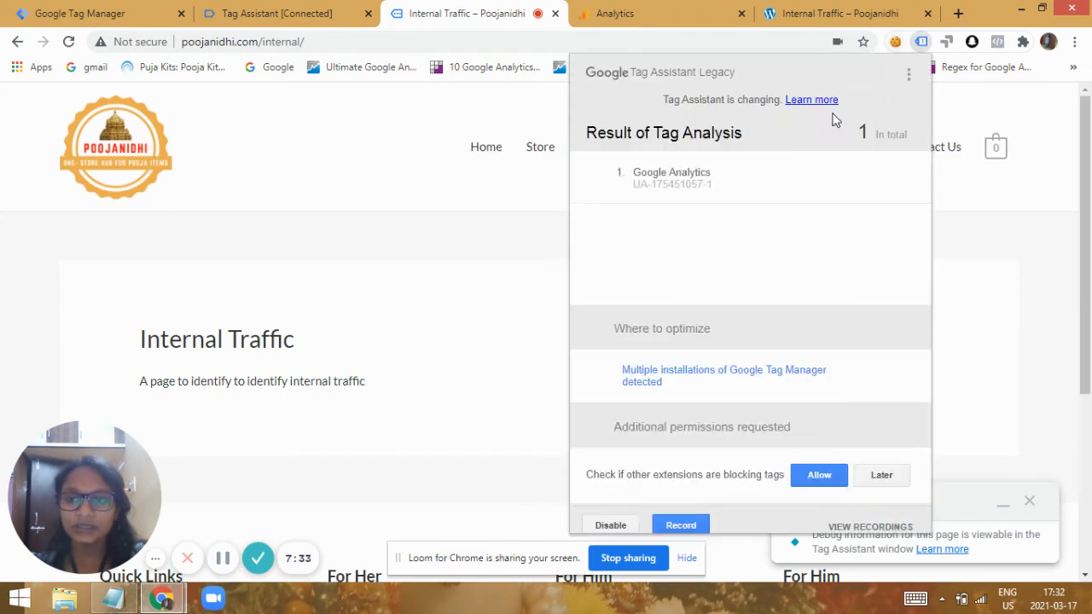
{"action": "left_click", "coordinate": [707, 193]}
{"action": "left_click", "coordinate": [766, 379]}
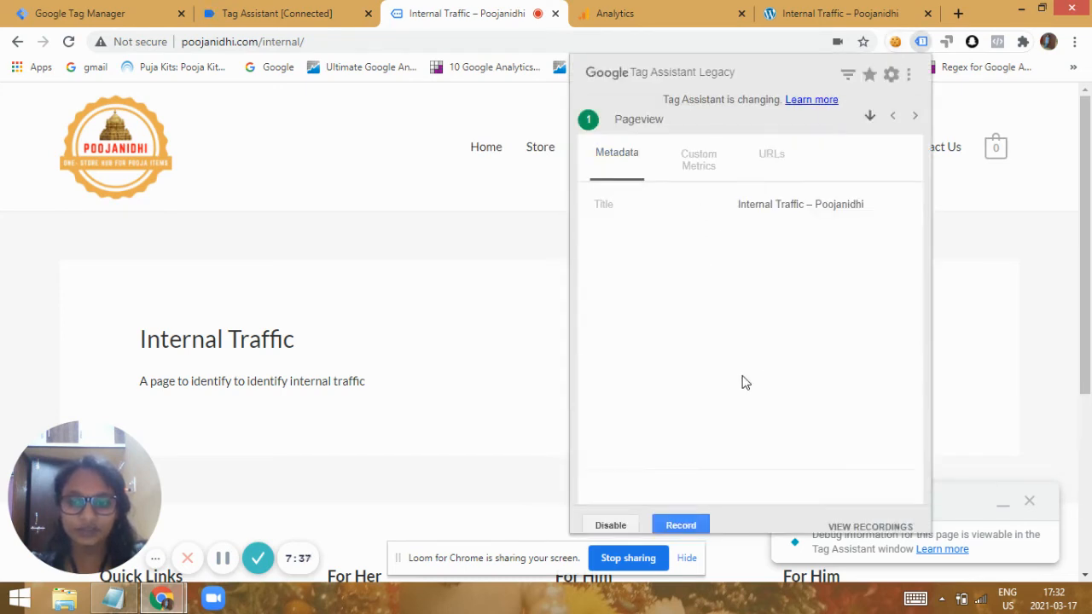
{"action": "left_click", "coordinate": [712, 171]}
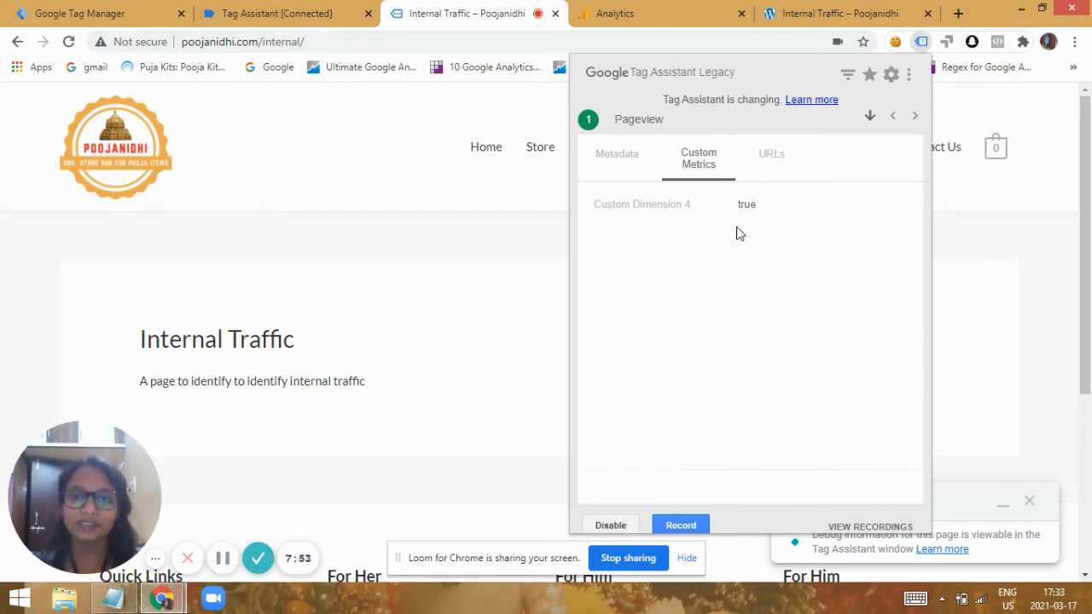
Switch to Google Analytics and start a new filter named "internal traffic" for the All Web Site Data view.
{"action": "left_click", "coordinate": [651, 17]}
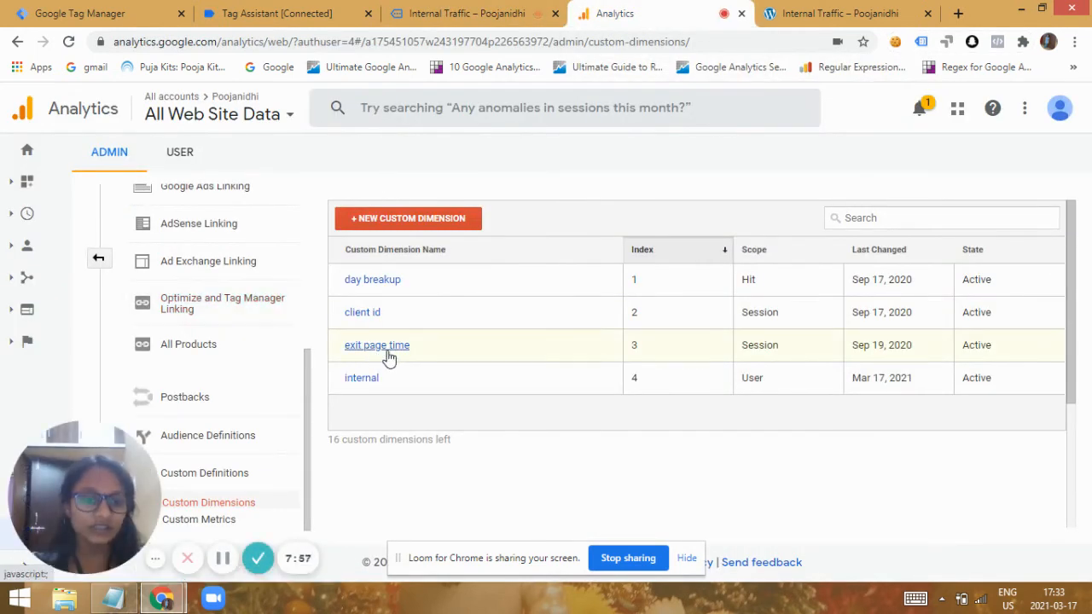
{"action": "left_click", "coordinate": [99, 259]}
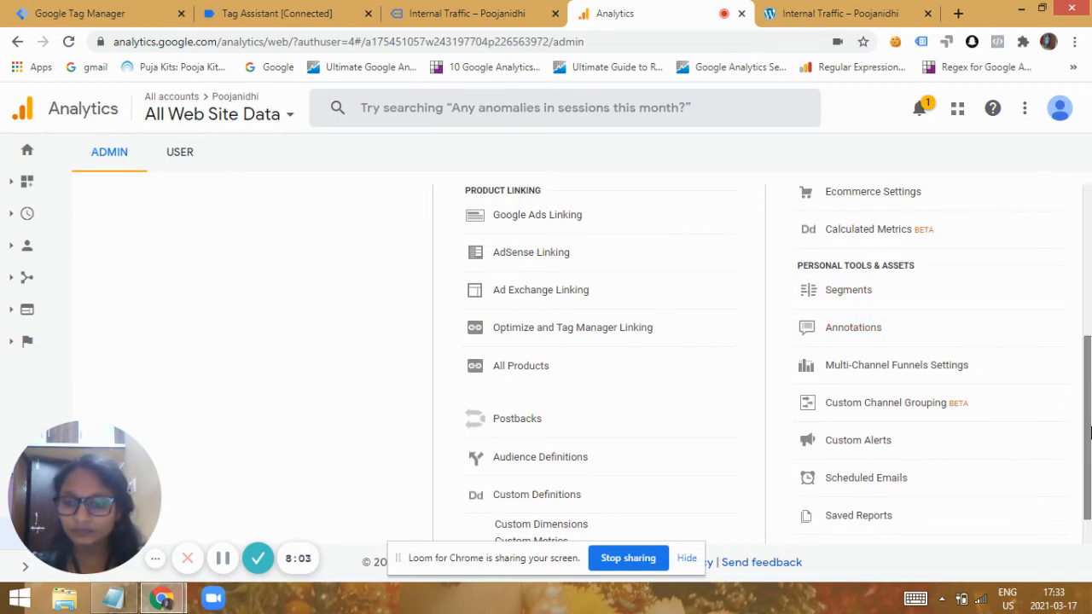
{"action": "left_click_drag", "start_coordinate": [1090, 432], "coordinate": [1079, 337]}
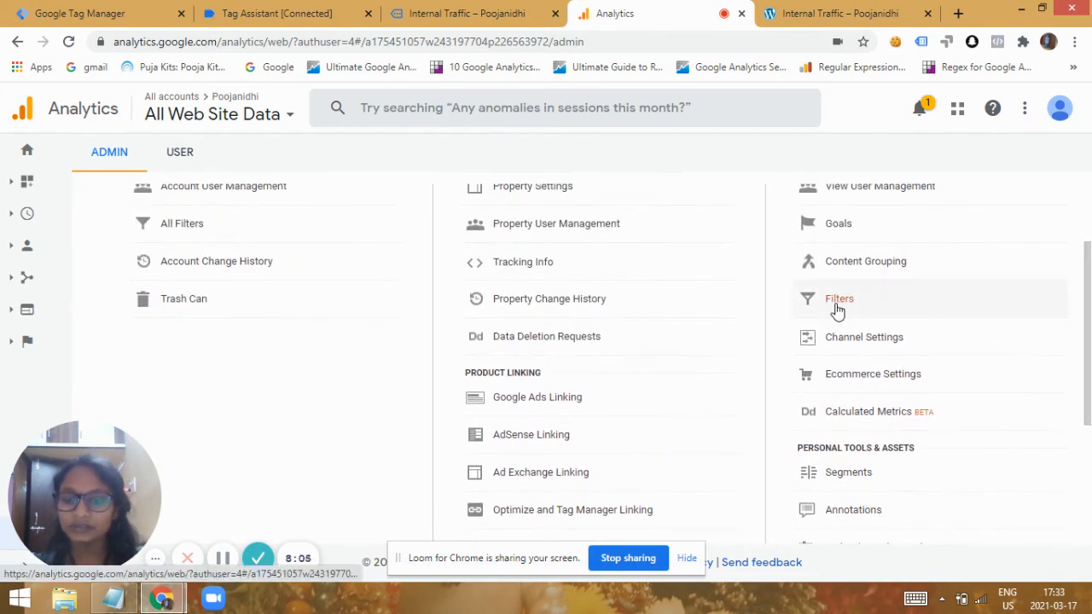
{"action": "left_click", "coordinate": [836, 305]}
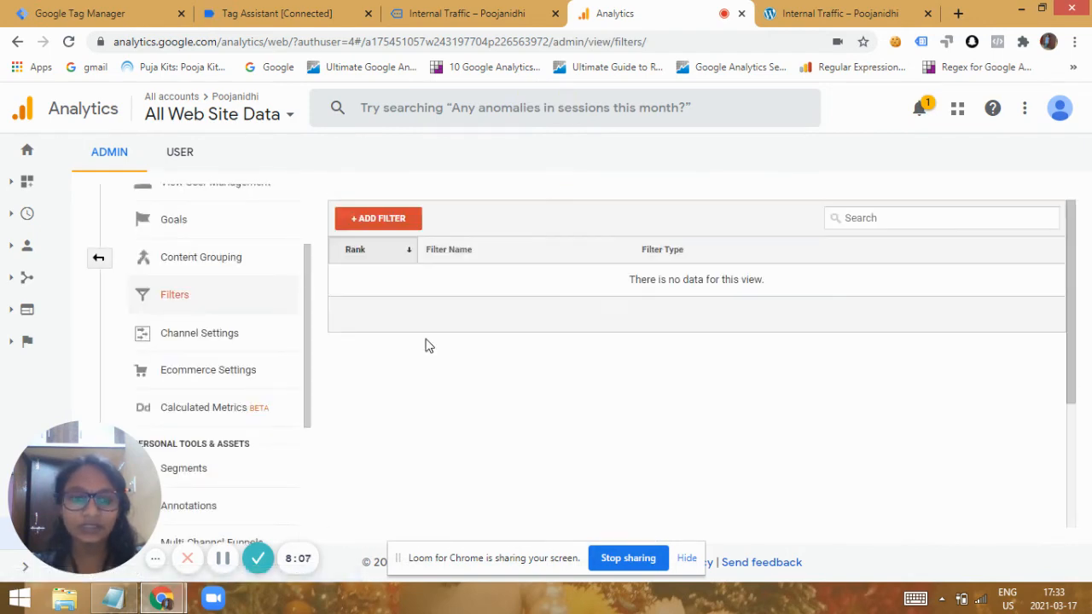
{"action": "left_click", "coordinate": [379, 220]}
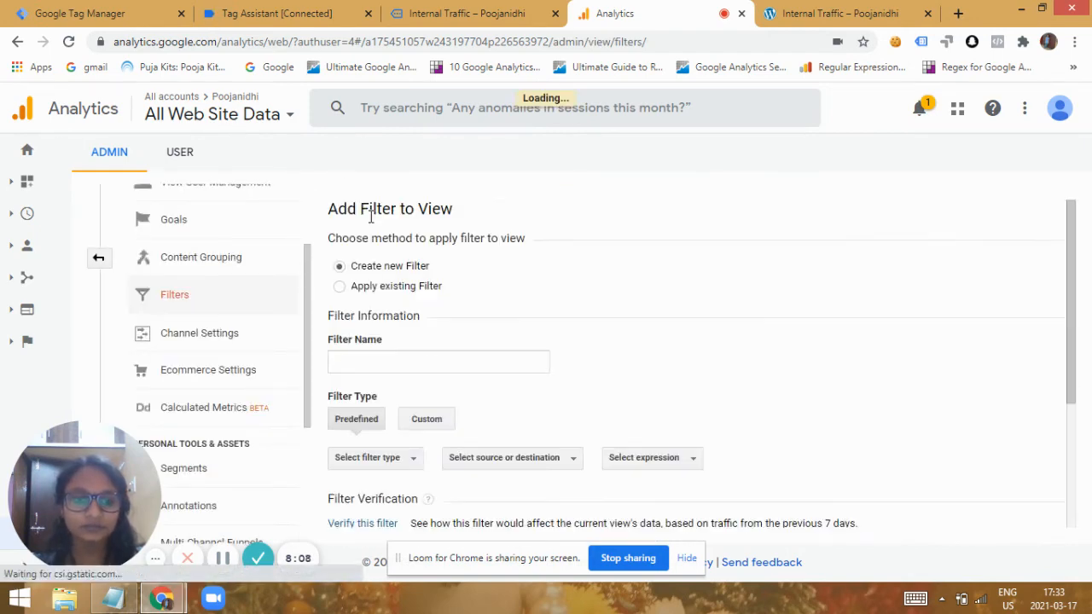
{"action": "left_click", "coordinate": [422, 358]}
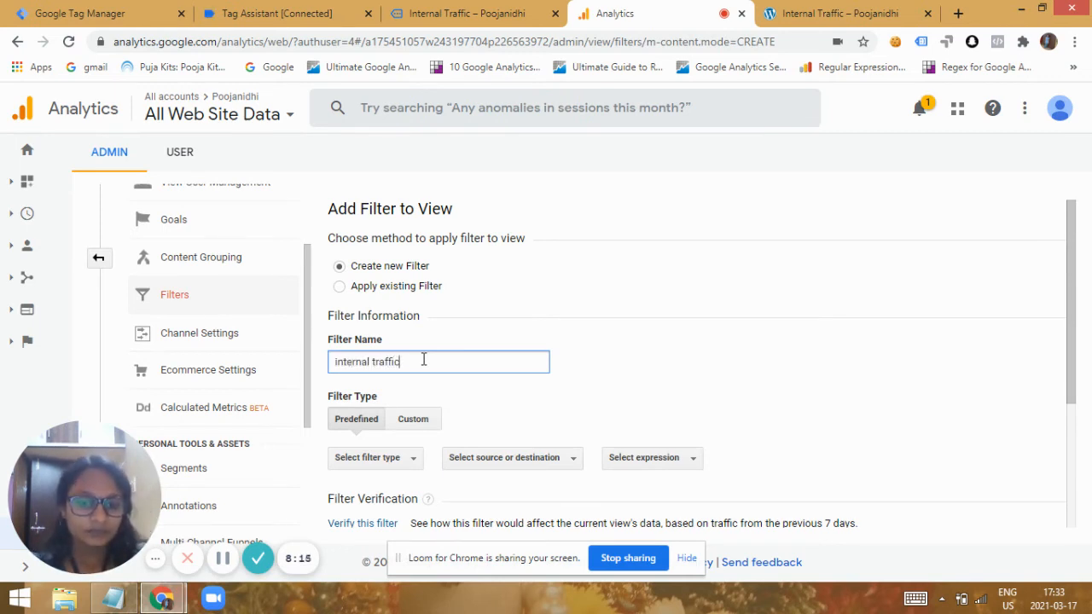
Review the predefined source or destination options and set the filter type to Custom.
{"action": "left_click", "coordinate": [420, 422]}
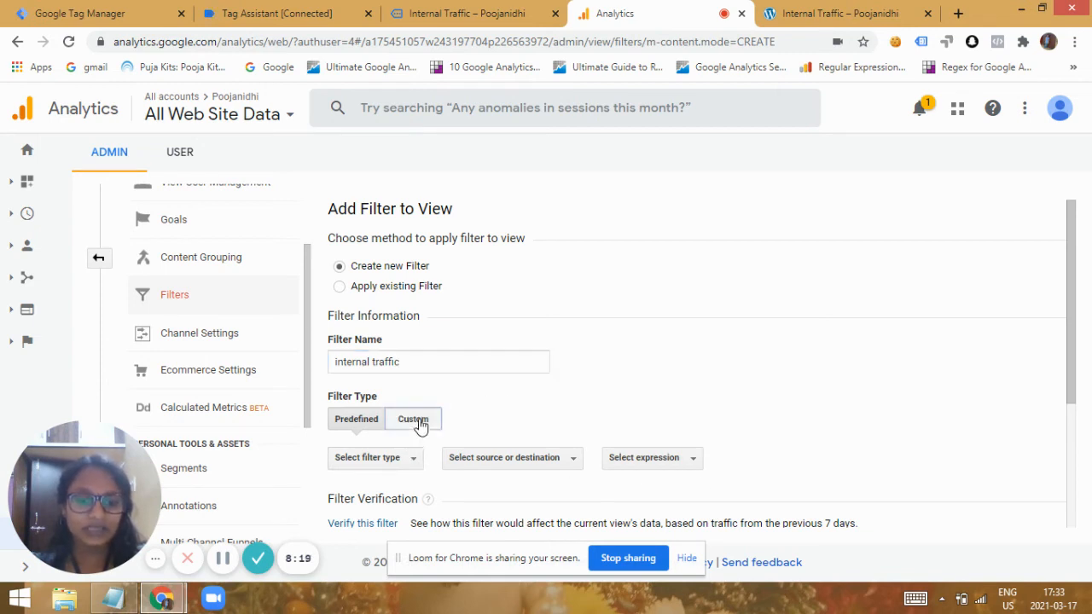
{"action": "left_click_drag", "start_coordinate": [1075, 333], "coordinate": [1083, 390]}
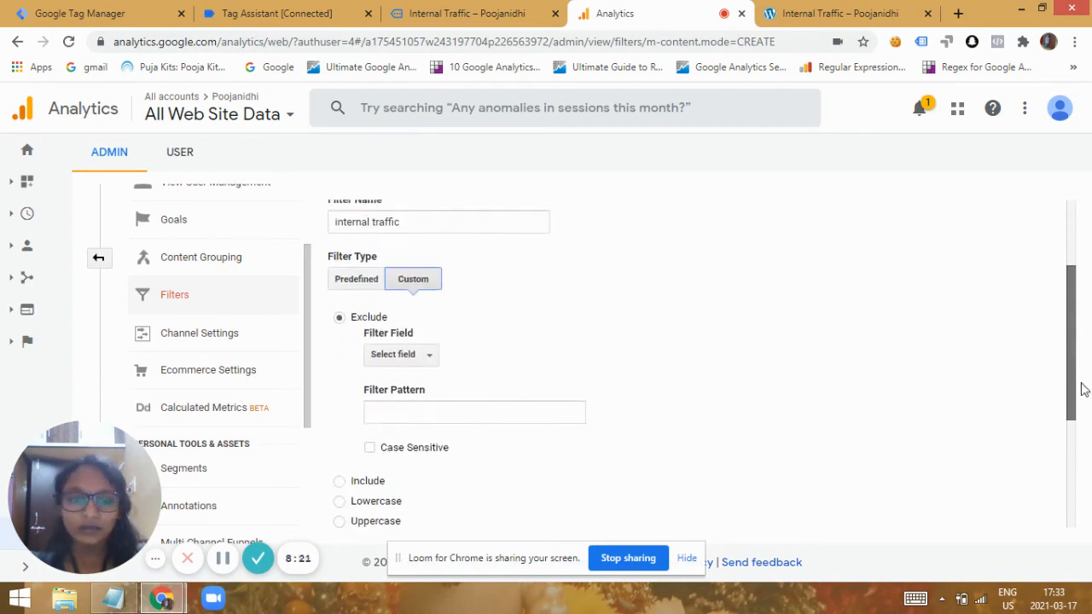
{"action": "left_click", "coordinate": [354, 281]}
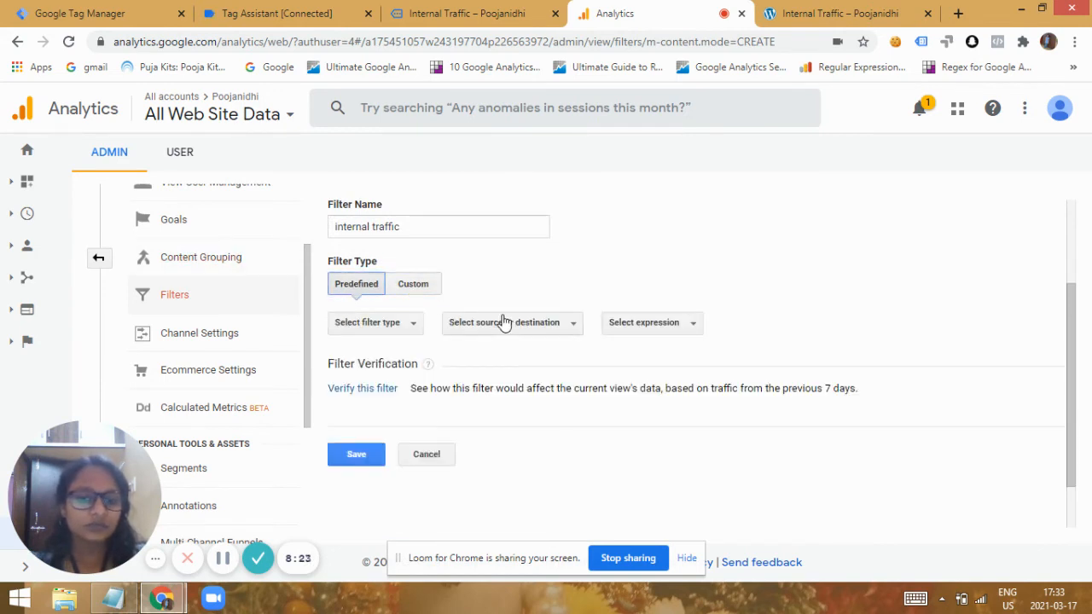
{"action": "left_click", "coordinate": [521, 327]}
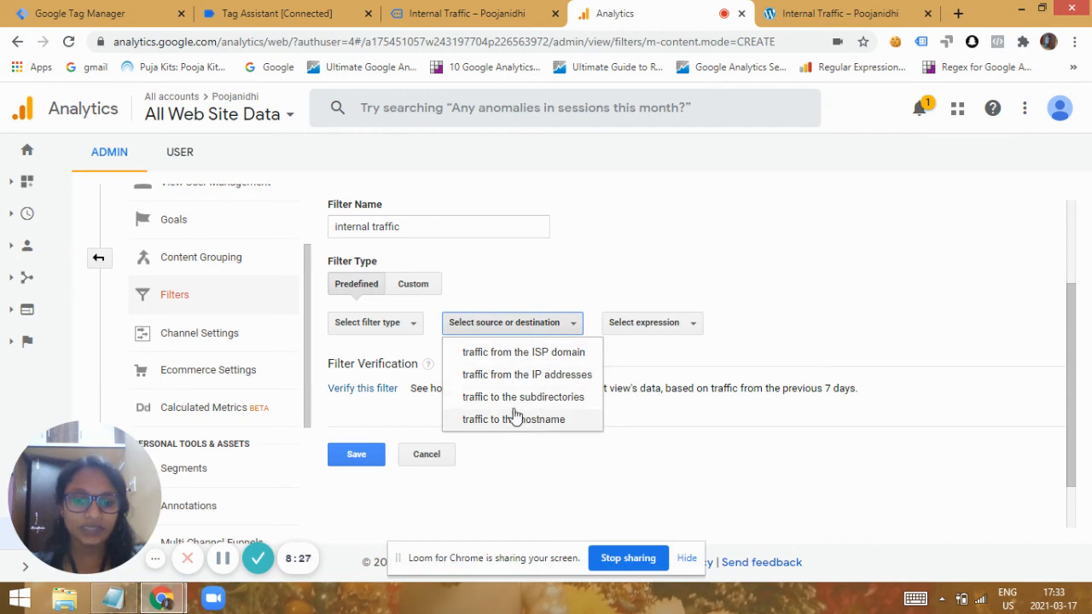
{"action": "left_click", "coordinate": [418, 288]}
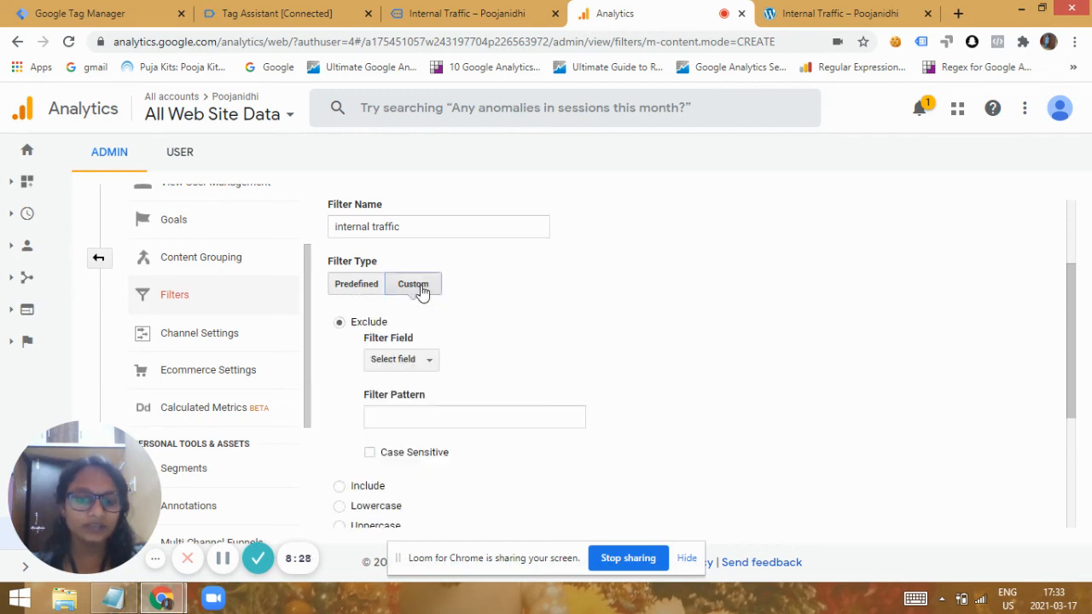
Search the Exclude filter's field choices for "cust" and clear the search.
{"action": "left_click", "coordinate": [407, 364]}
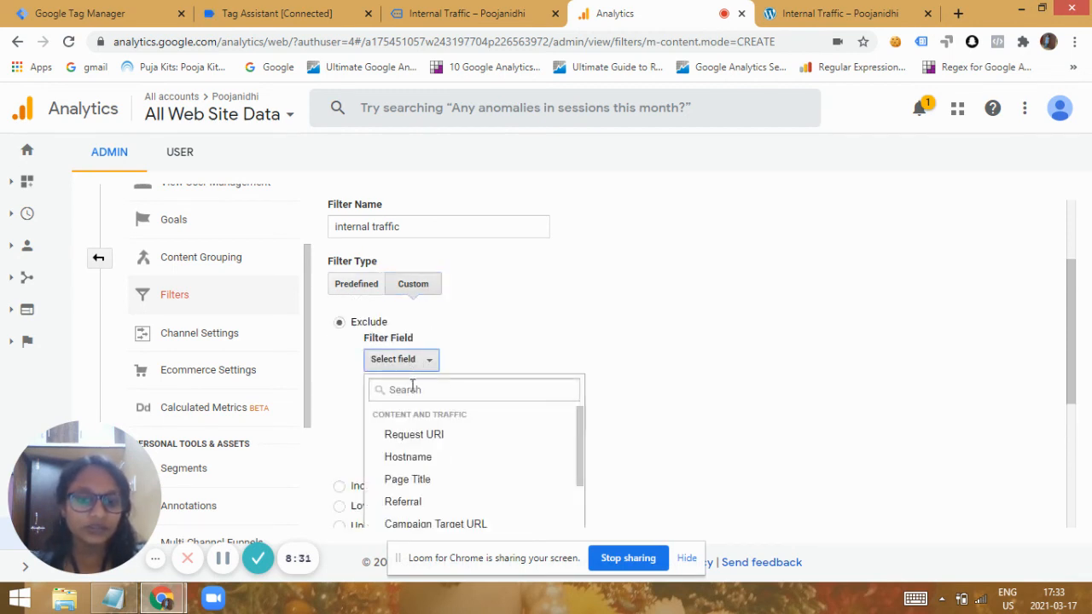
{"action": "left_click", "coordinate": [426, 391]}
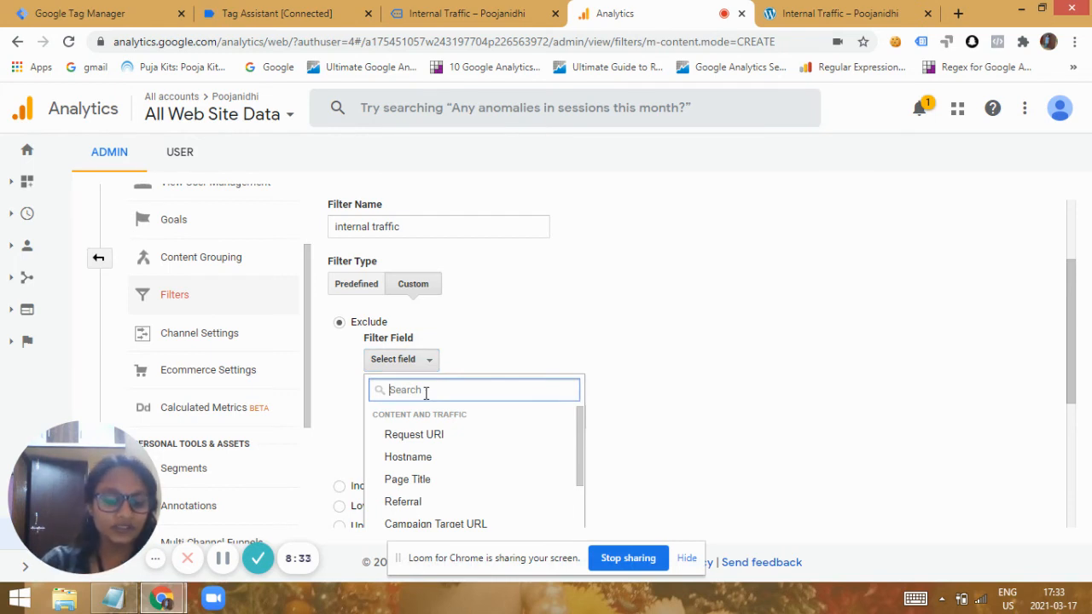
{"action": "type", "text": "cust"}
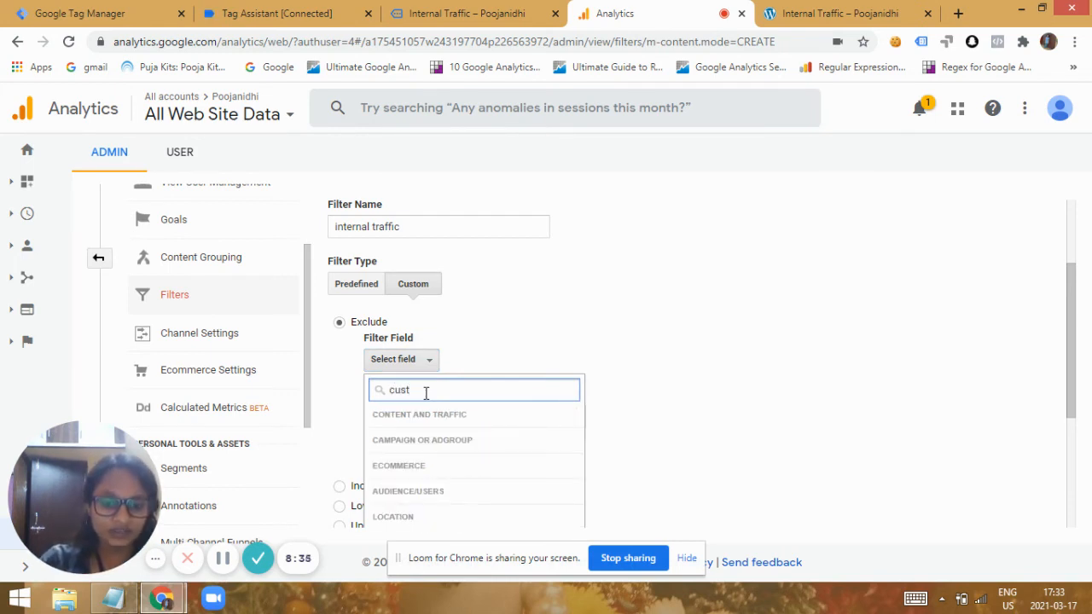
{"action": "key", "text": "BackSpace"}
{"action": "key", "text": "BackSpace"}
{"action": "key", "text": "BackSpace"}
{"action": "key", "text": "BackSpace"}
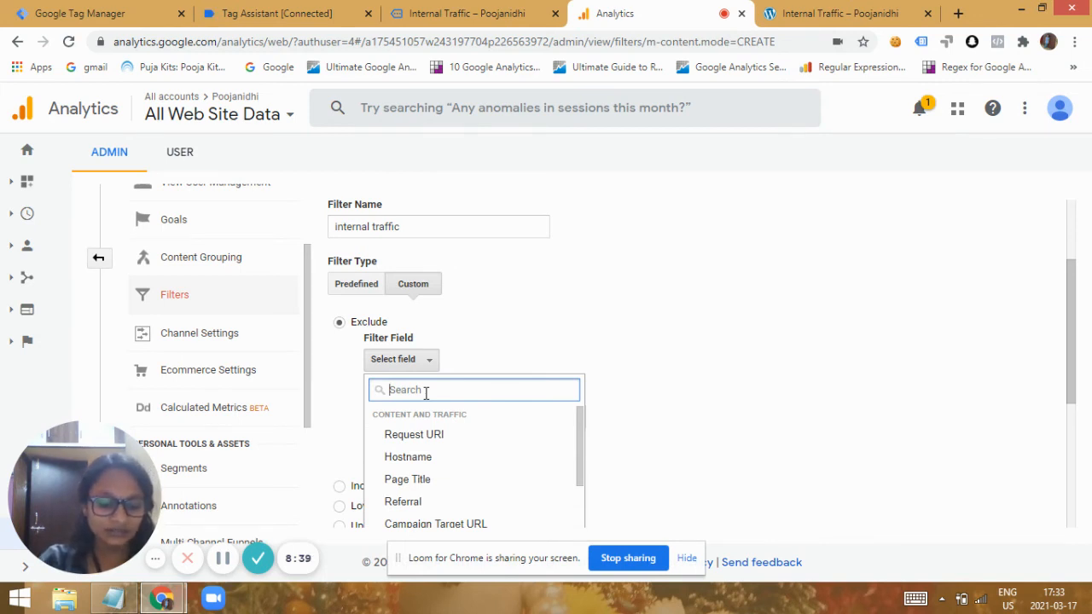
Search the filter field choices for "internal" and check the categories for the internal traffic dimension.
{"action": "type", "text": "internal"}
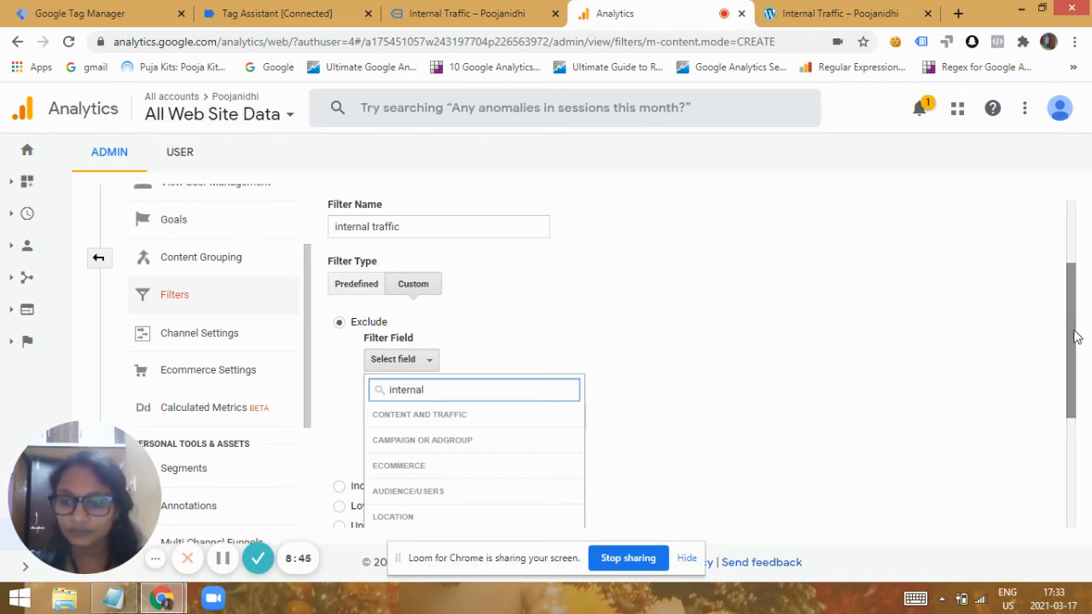
{"action": "left_click_drag", "start_coordinate": [1076, 331], "coordinate": [1062, 382]}
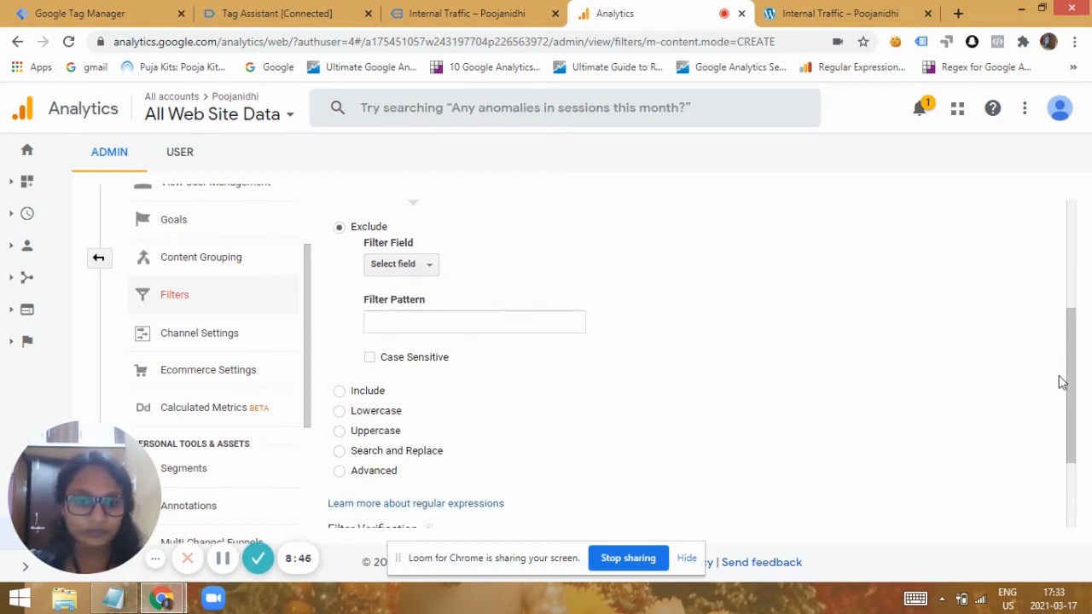
{"action": "left_click", "coordinate": [419, 268]}
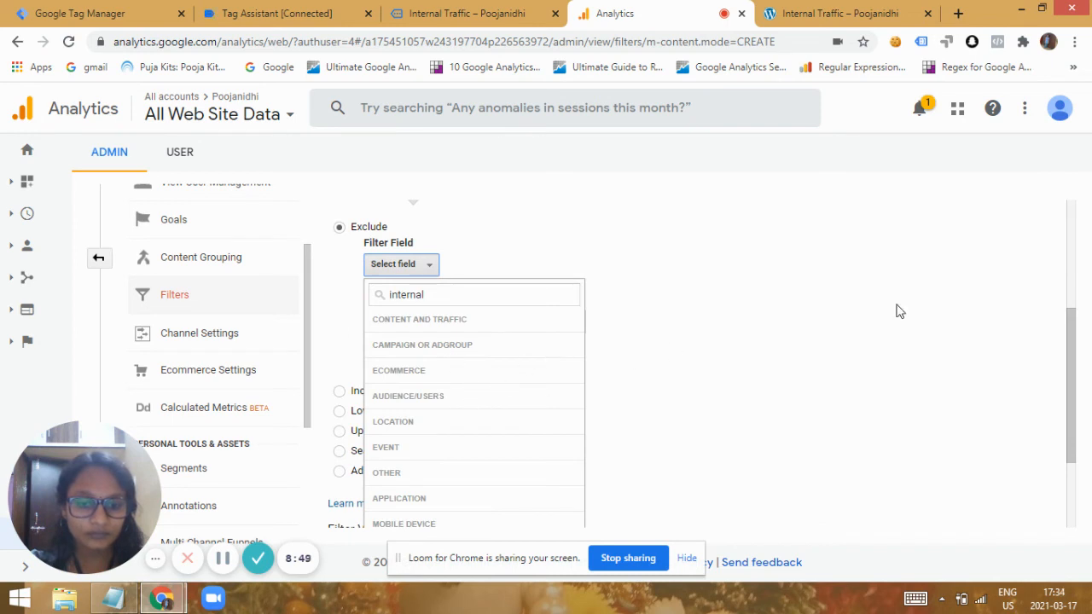
{"action": "mouse_move", "coordinate": [1072, 317]}
{"action": "left_mouse_down"}
{"action": "mouse_move", "coordinate": [1078, 376]}
{"action": "mouse_move", "coordinate": [1071, 326]}
{"action": "left_mouse_up"}
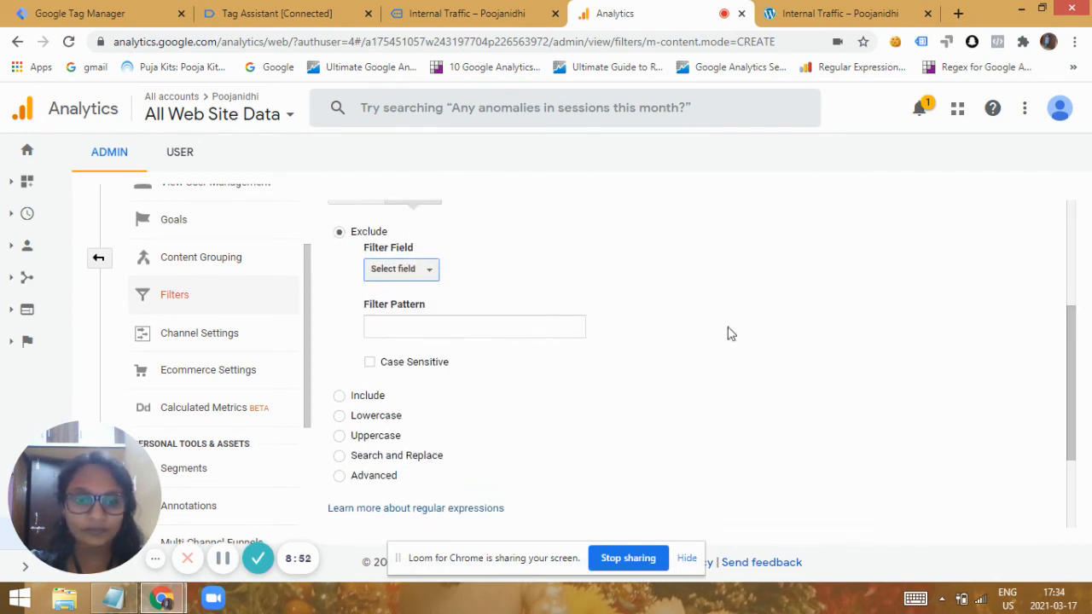
{"action": "left_click", "coordinate": [428, 275]}
{"action": "left_click", "coordinate": [492, 298]}
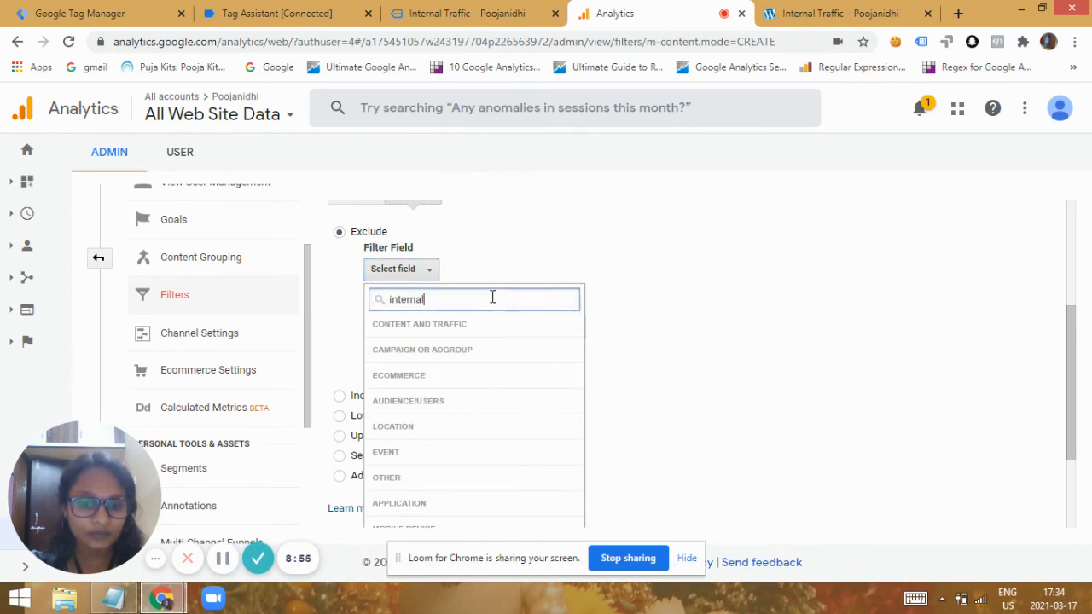
{"action": "double_click", "coordinate": [419, 278]}
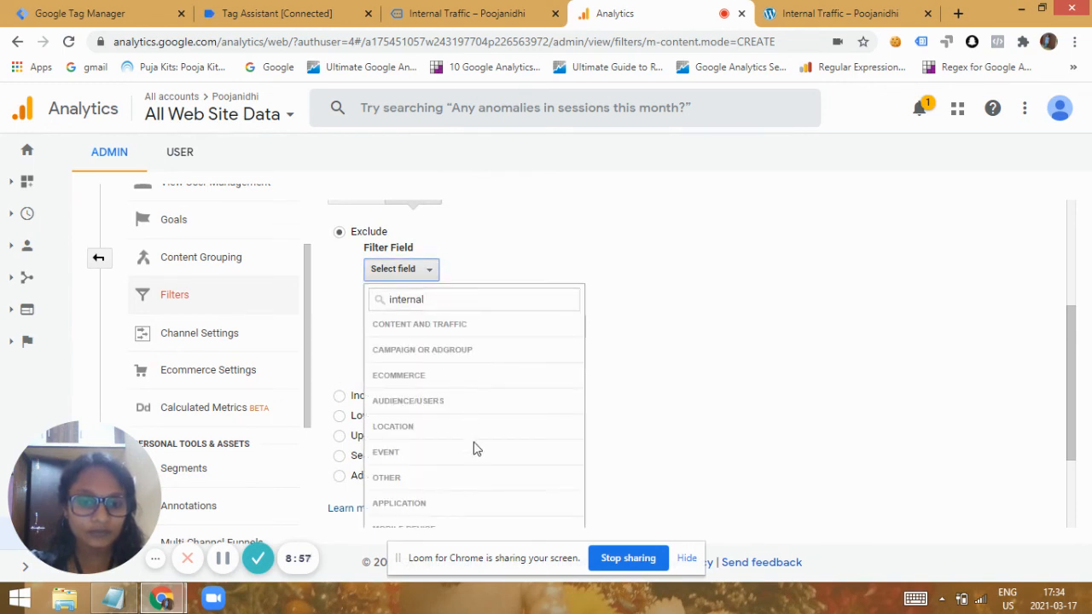
{"action": "left_click", "coordinate": [484, 303]}
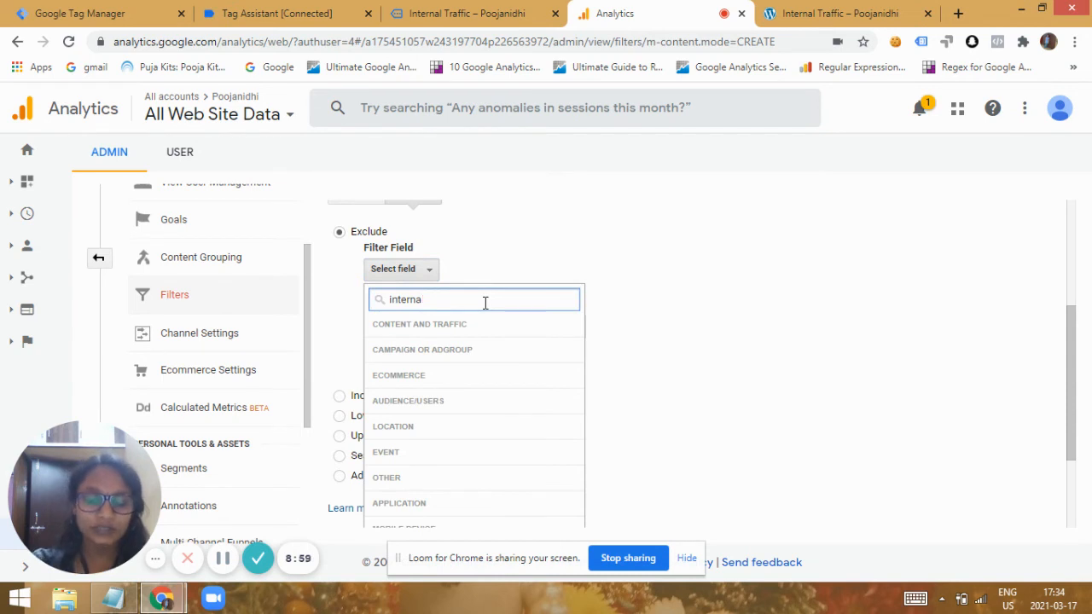
Replace the filter field search with "cust" to look for custom fields.
{"action": "key", "text": "BackSpace"}
{"action": "key", "text": "BackSpace"}
{"action": "key", "text": "BackSpace"}
{"action": "key", "text": "BackSpace"}
{"action": "key", "text": "BackSpace"}
{"action": "key", "text": "BackSpace"}
{"action": "key", "text": "BackSpace"}
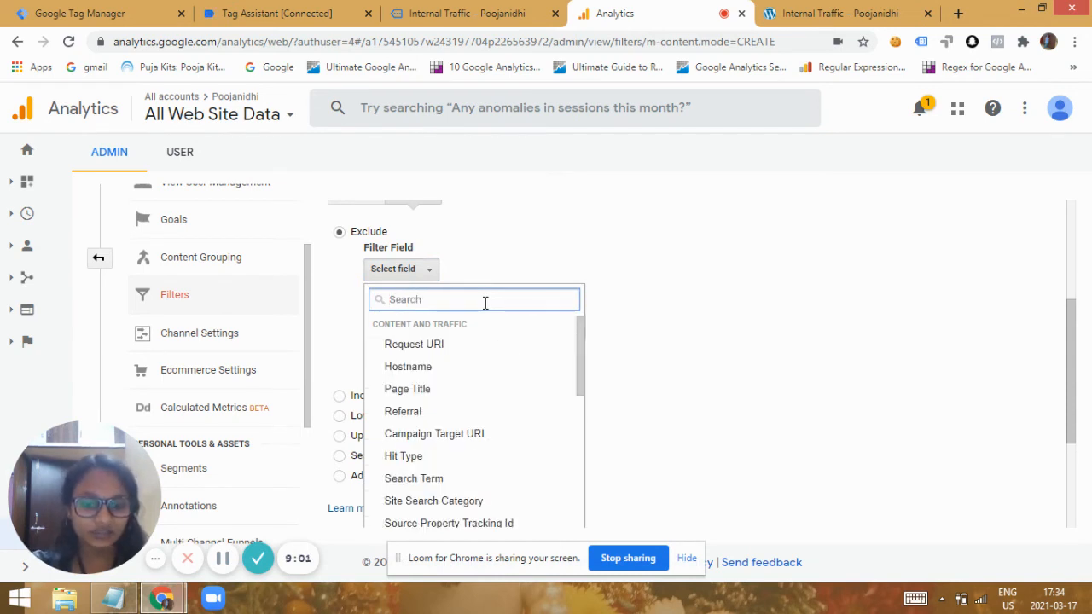
{"action": "type", "text": "cu"}
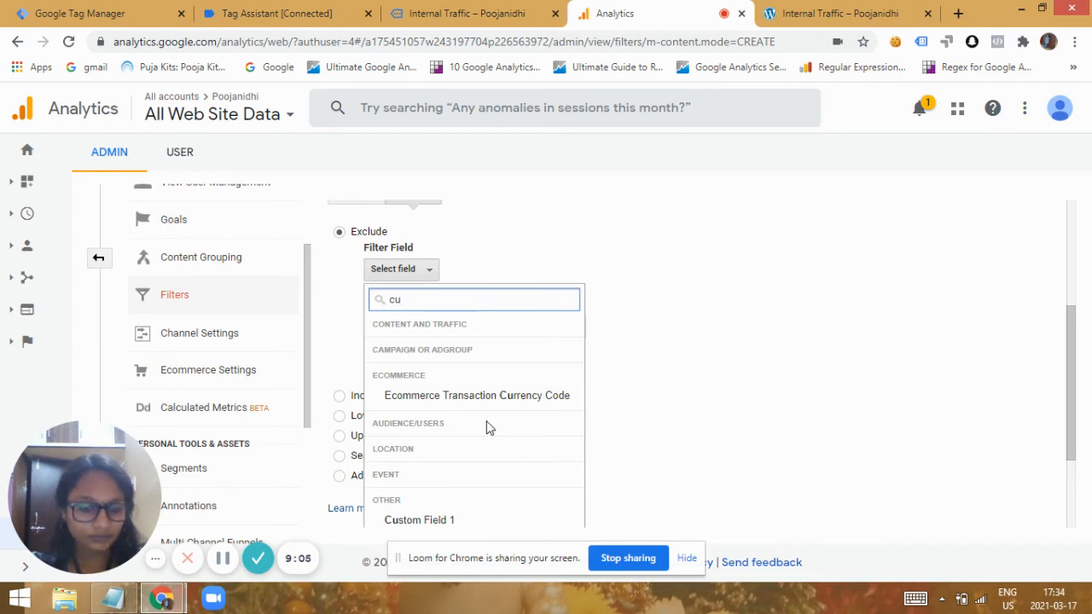
{"action": "type", "text": "s"}
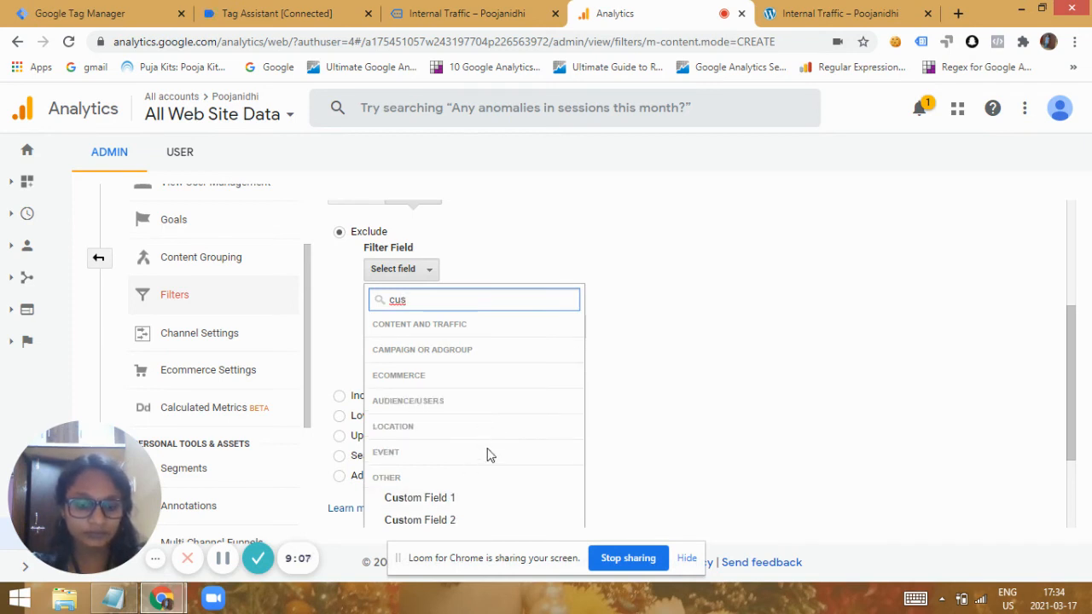
{"action": "type", "text": "t"}
Search the filter field choices for "internal" again and recheck the list.
{"action": "key", "text": "BackSpace"}
{"action": "key", "text": "BackSpace"}
{"action": "key", "text": "BackSpace"}
{"action": "key", "text": "BackSpace"}
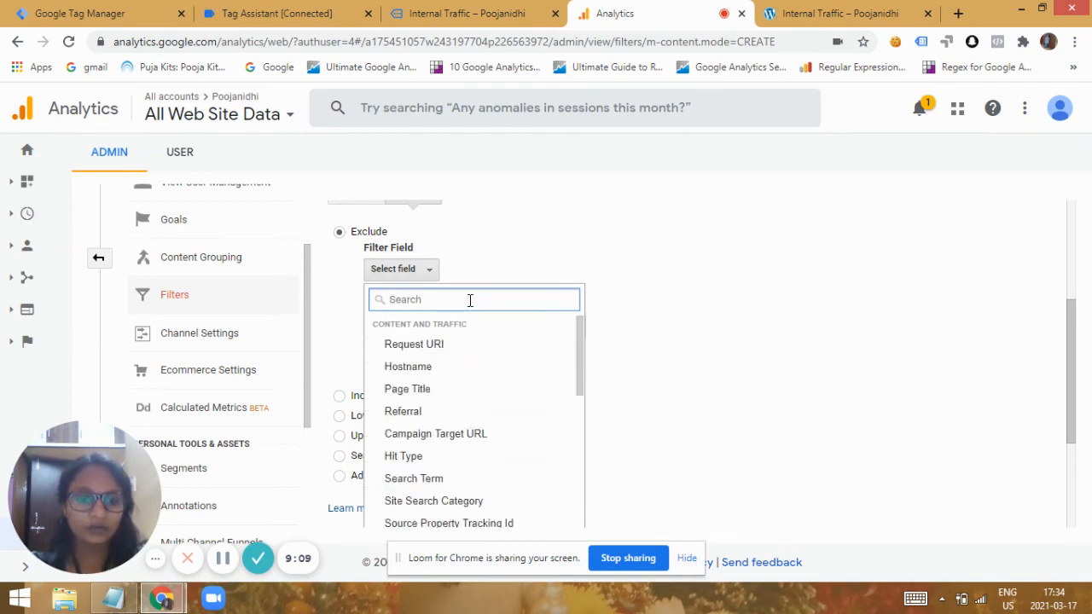
{"action": "type", "text": "internal"}
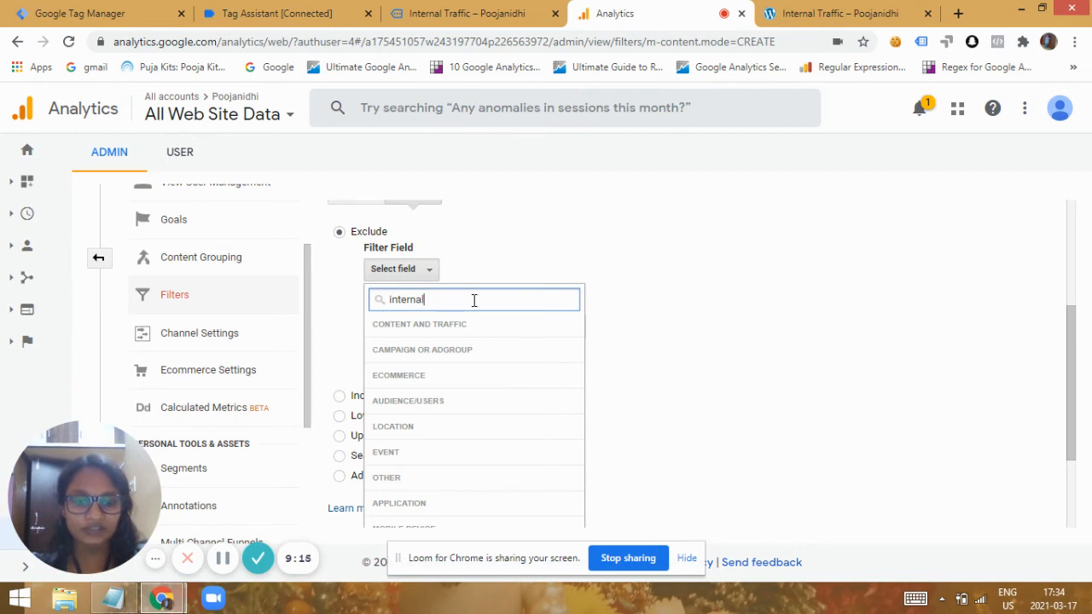
{"action": "left_click", "coordinate": [645, 300]}
{"action": "left_click", "coordinate": [417, 334]}
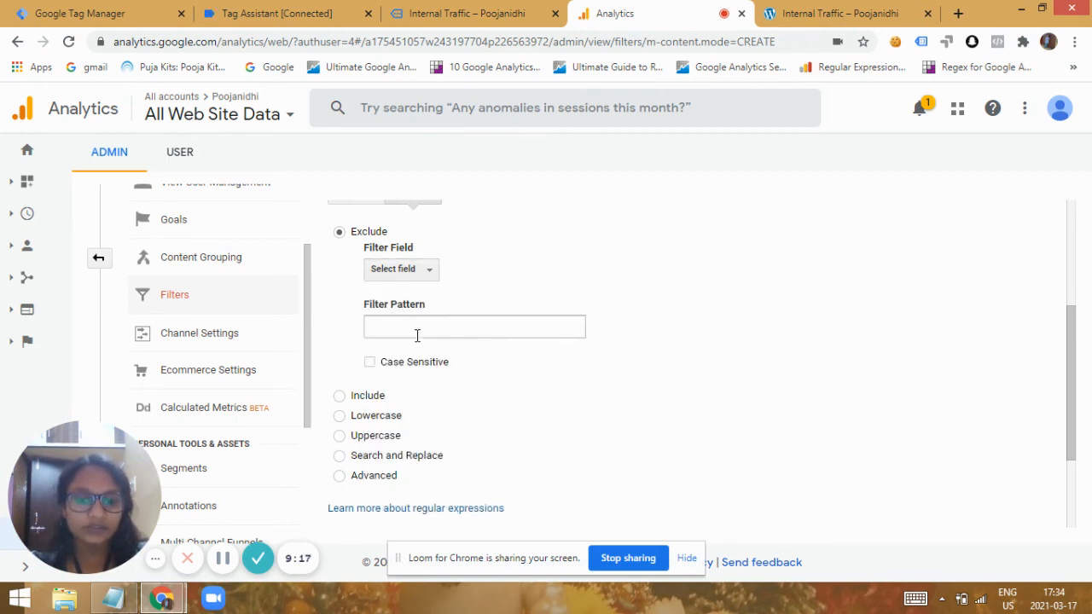
{"action": "left_click", "coordinate": [420, 278]}
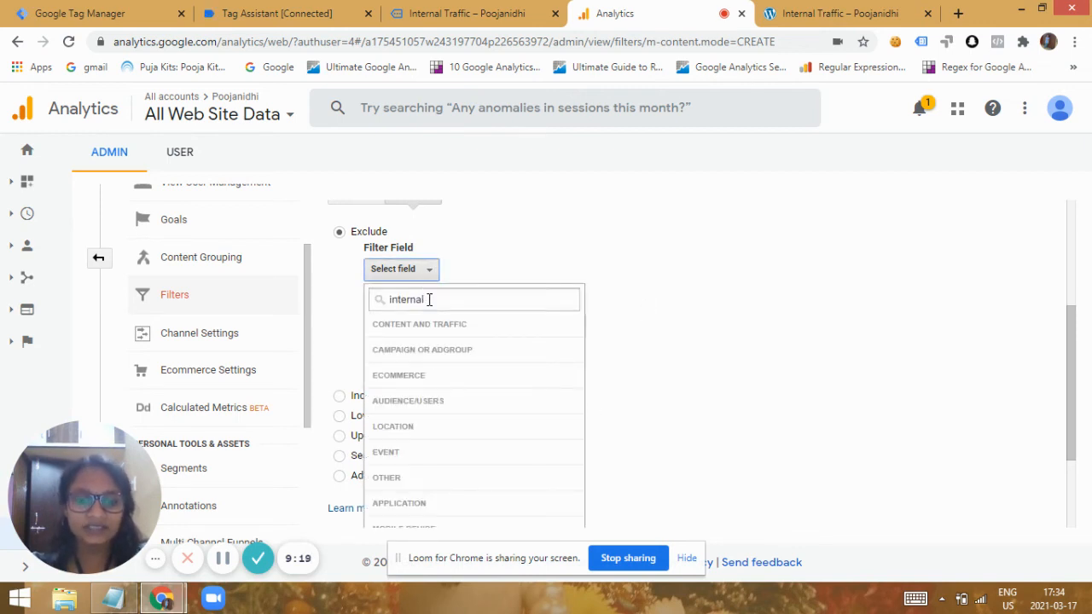
Close the filter field choices and set the Exclude filter's pattern to "true".
{"action": "left_click", "coordinate": [545, 226]}
{"action": "left_click", "coordinate": [387, 327]}
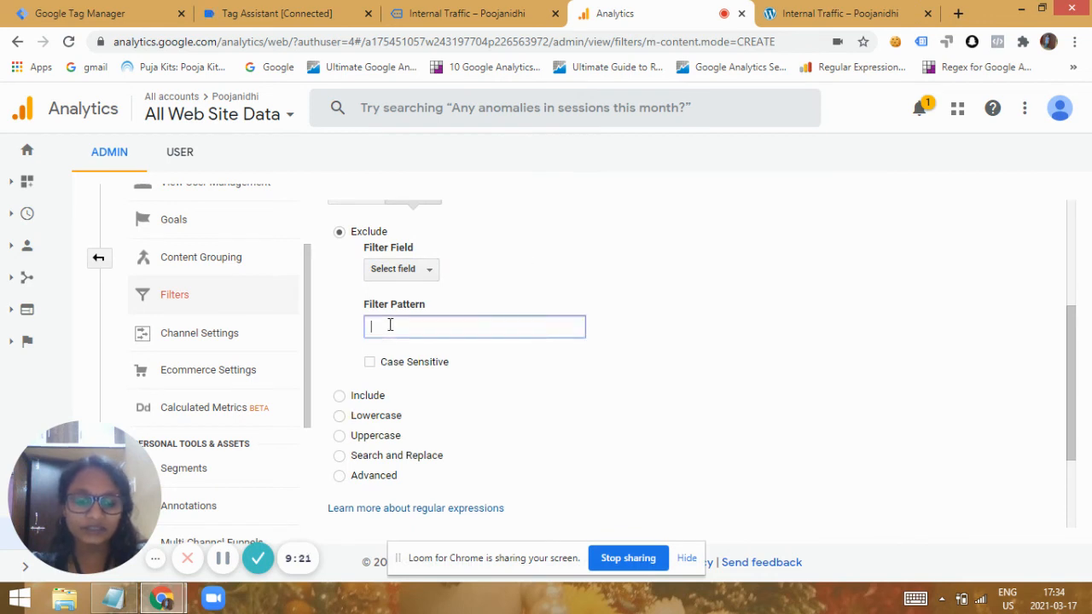
{"action": "type", "text": "true"}
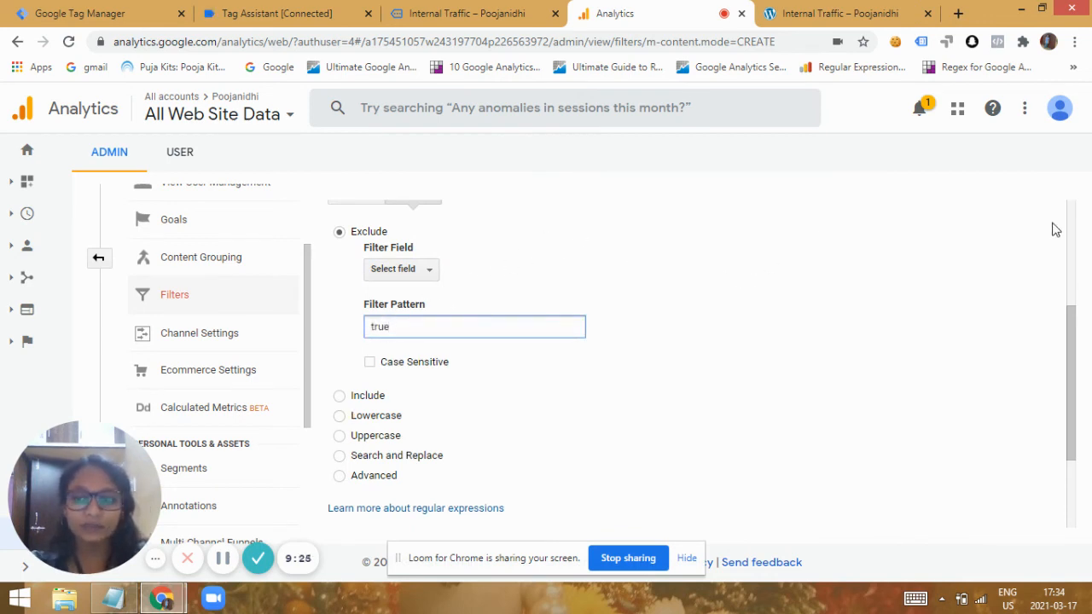
{"action": "left_click_drag", "start_coordinate": [1072, 321], "coordinate": [1075, 282]}
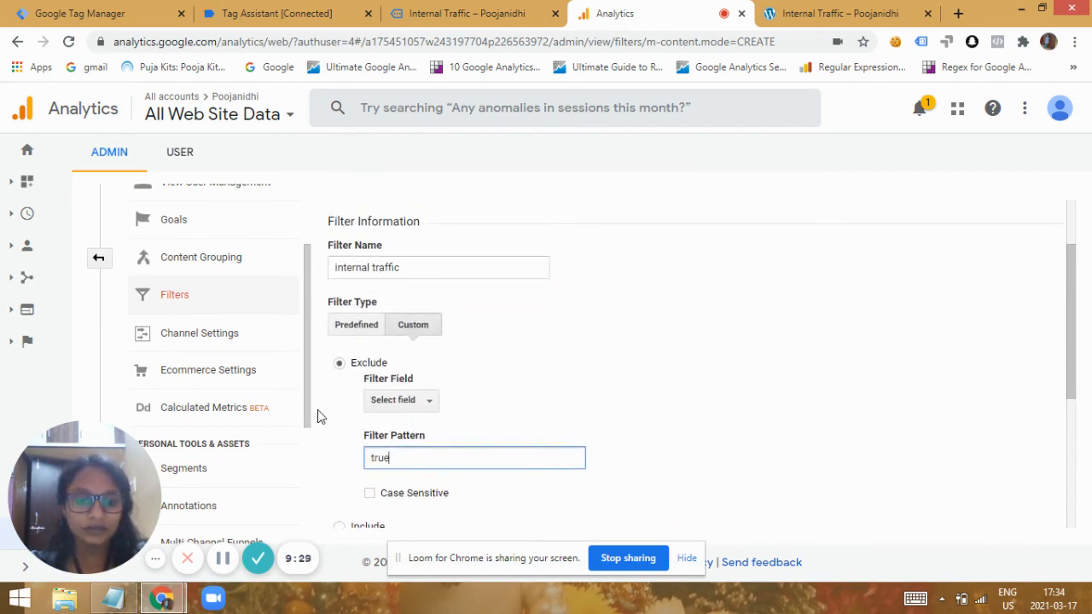
{"action": "left_click_drag", "start_coordinate": [1072, 271], "coordinate": [1078, 333]}
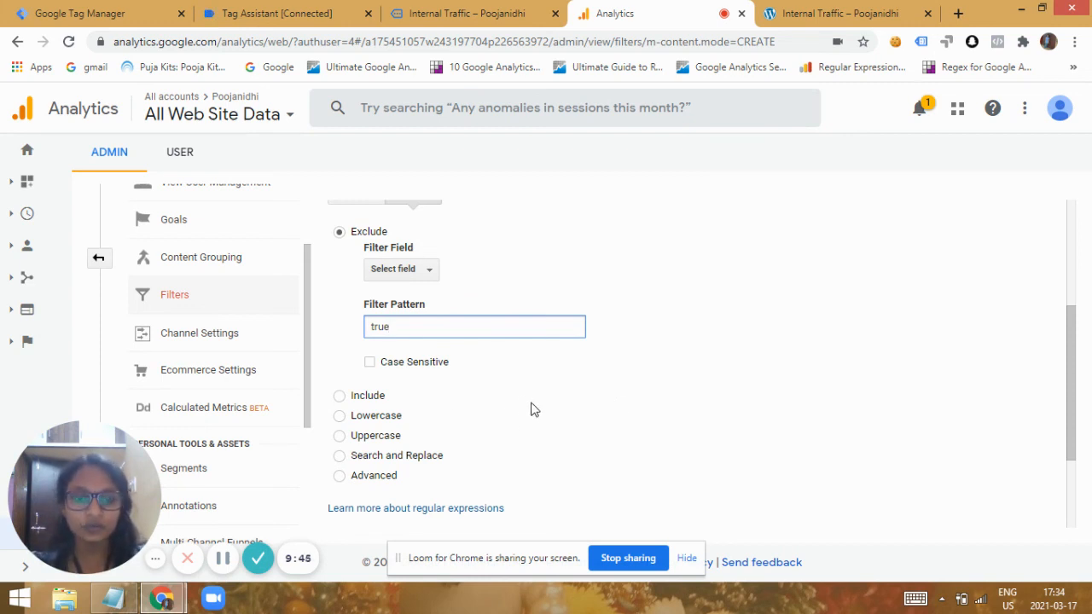
{"action": "mouse_move", "coordinate": [1076, 372]}
{"action": "left_mouse_down"}
{"action": "mouse_move", "coordinate": [1082, 470]}
{"action": "mouse_move", "coordinate": [1040, 263]}
{"action": "mouse_move", "coordinate": [1062, 300]}
{"action": "mouse_move", "coordinate": [1072, 373]}
{"action": "mouse_move", "coordinate": [1075, 319]}
{"action": "mouse_move", "coordinate": [1073, 357]}
{"action": "left_mouse_up"}
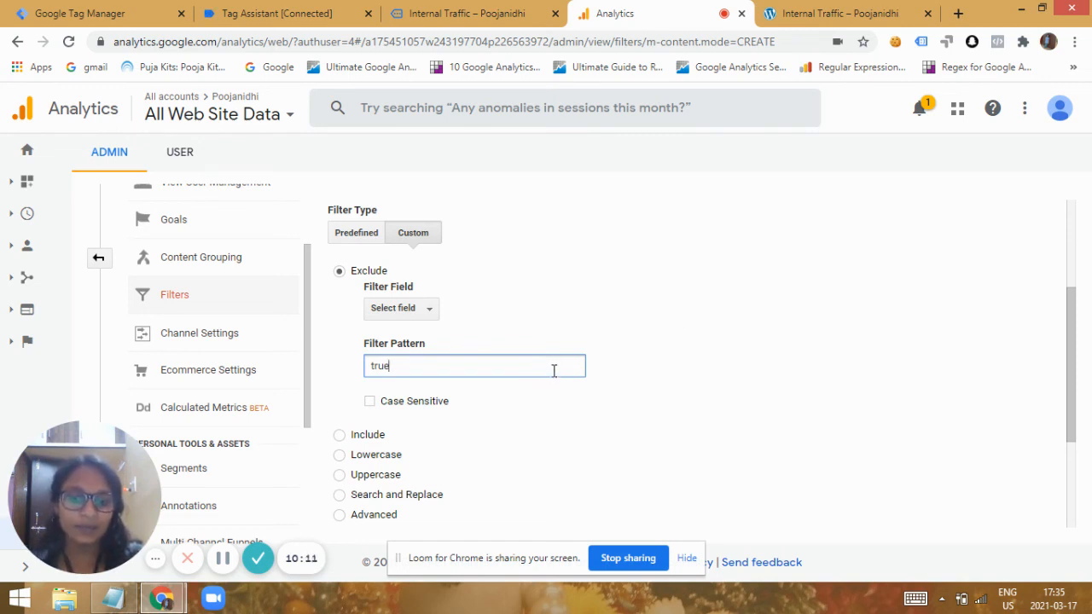
{"action": "left_click_drag", "start_coordinate": [1074, 358], "coordinate": [1076, 401]}
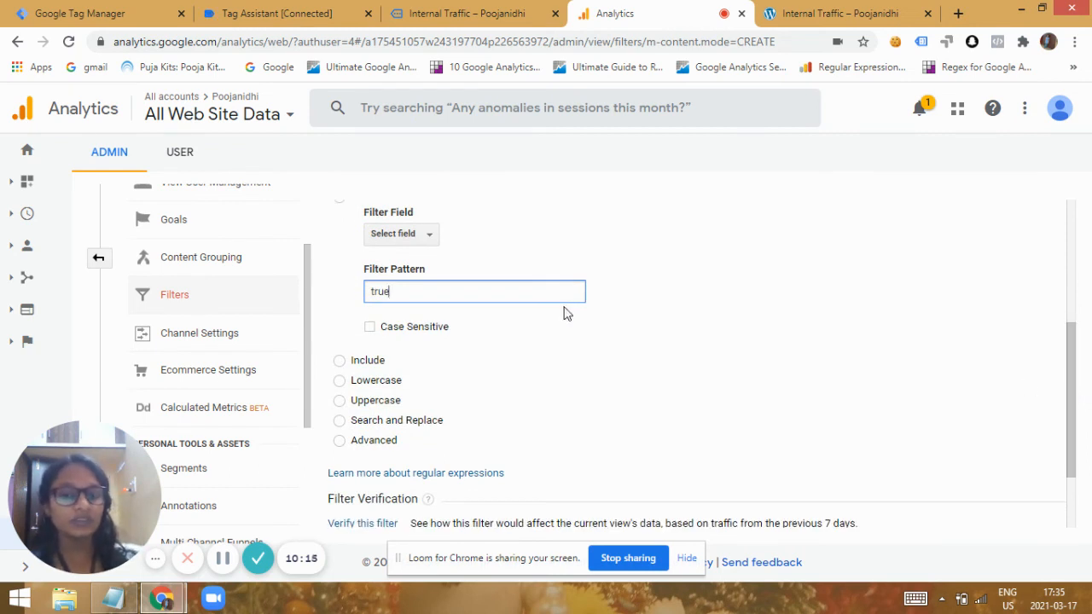
{"action": "left_click_drag", "start_coordinate": [1072, 366], "coordinate": [1076, 401]}
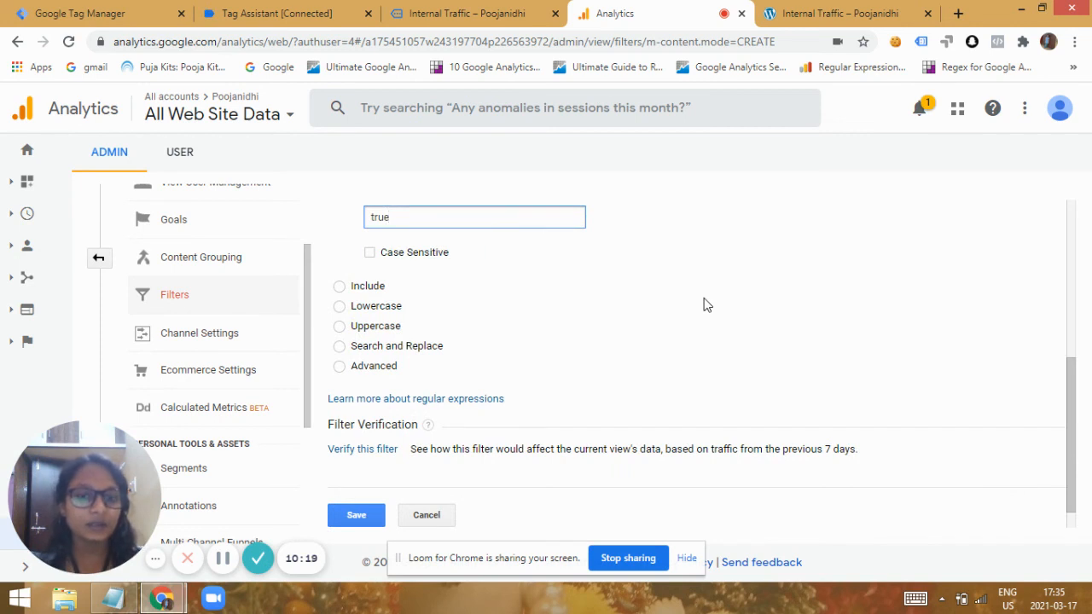